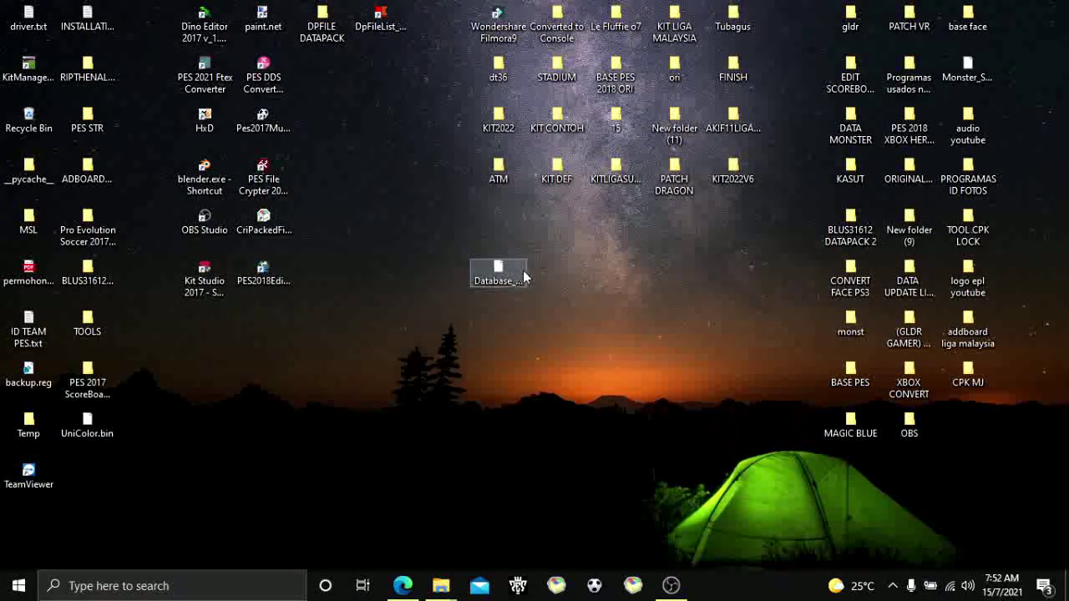
# - Reposition Database_PackNEW.cpk on the desktop and view the CPK lists in DpFileList.bin Editor 2018 before closing it
pyautogui.moveTo(532, 248); pyautogui.dragTo(543, 266)
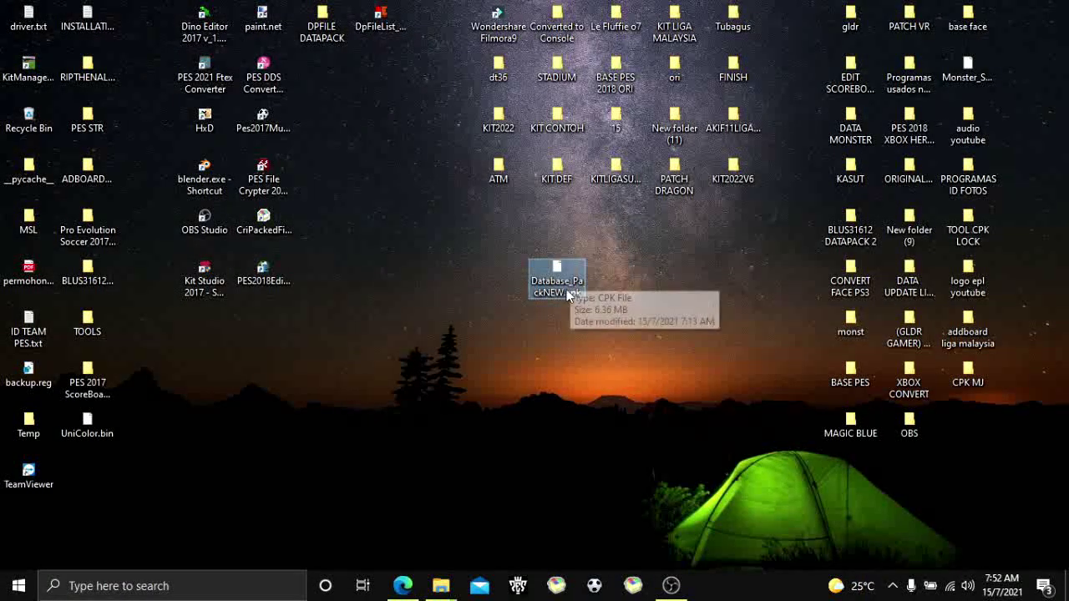
pyautogui.doubleClick(387, 25)
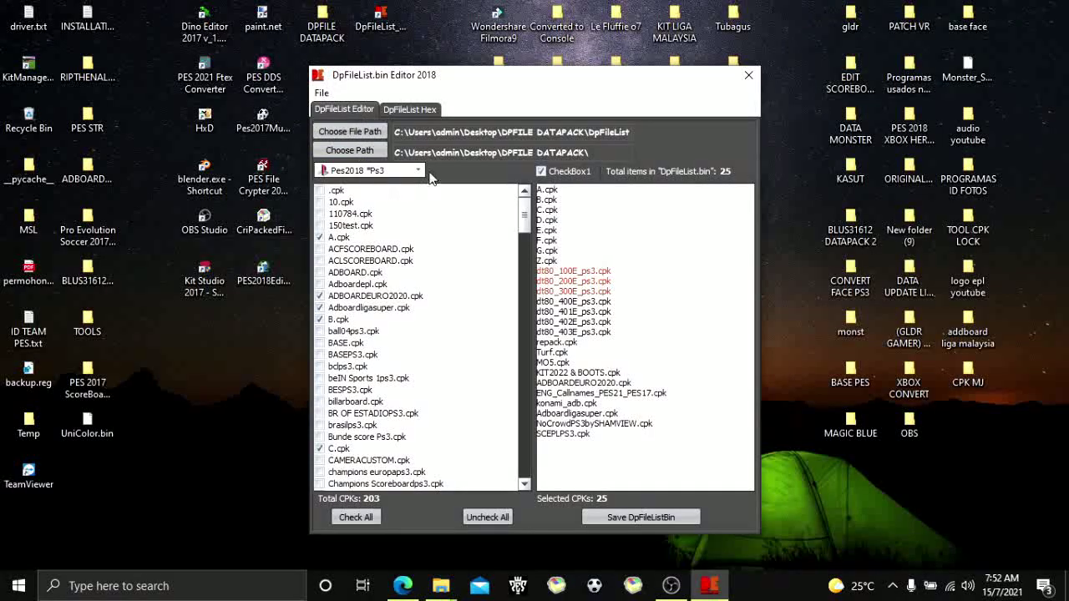
pyautogui.moveTo(537, 86)
pyautogui.mouseDown()
pyautogui.moveTo(543, 107)
pyautogui.moveTo(532, 97)
pyautogui.mouseUp()
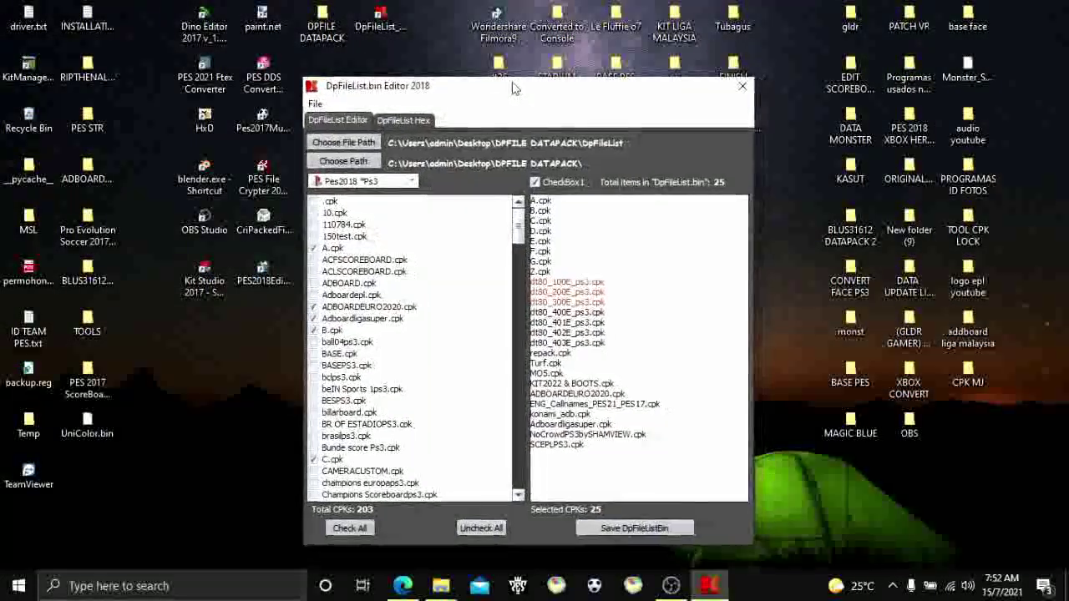
pyautogui.click(735, 99)
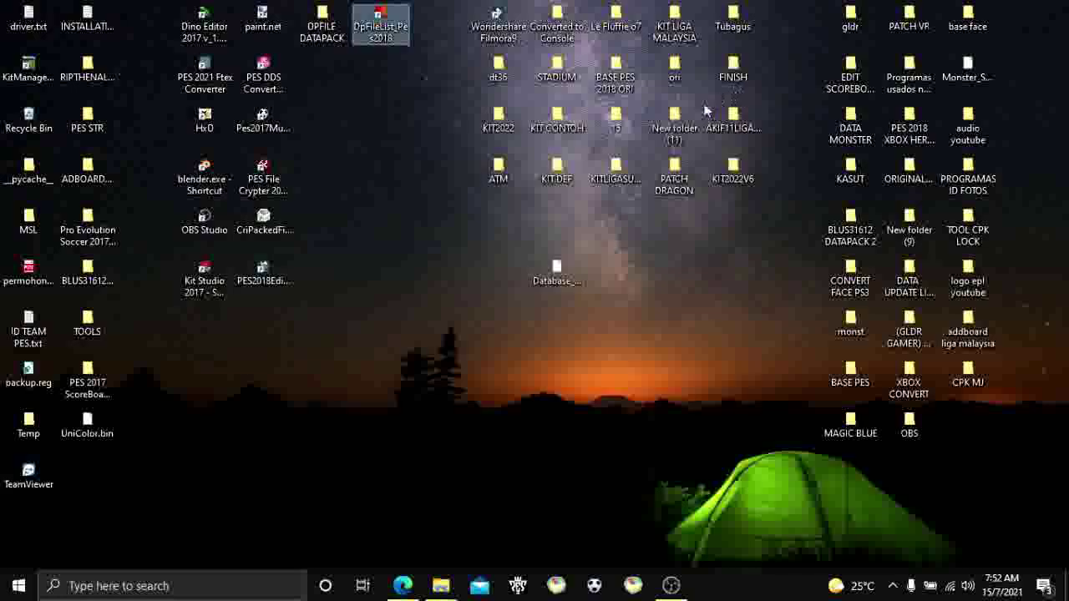
# - Check the DPFILE DATAPACK folder, close it, and move Database_PackNEW.cpk from the desktop into that folder
pyautogui.click(324, 37)
pyautogui.doubleClick(324, 37)
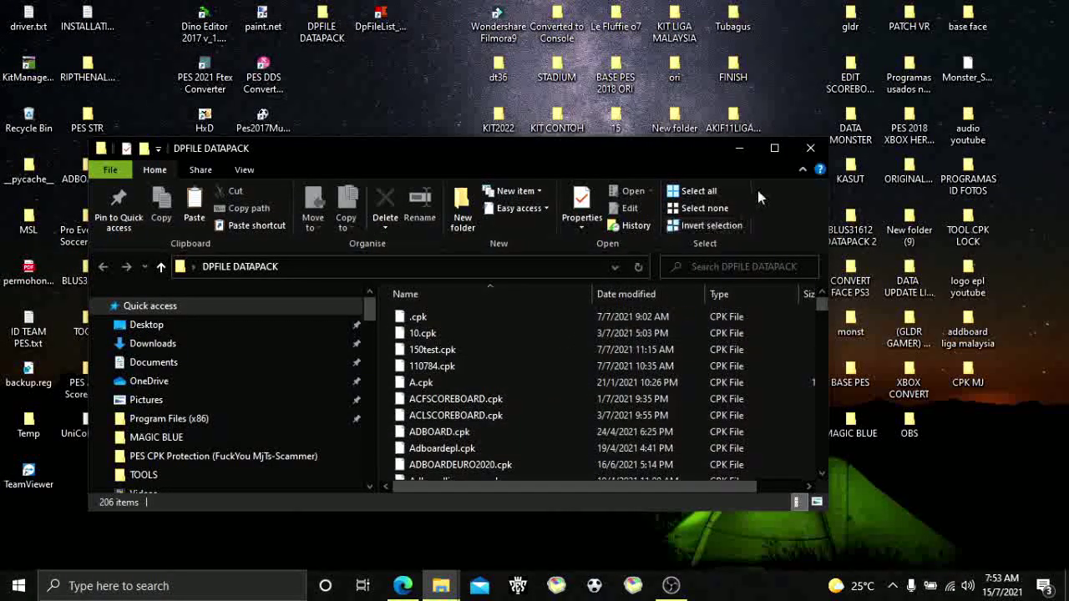
pyautogui.click(810, 148)
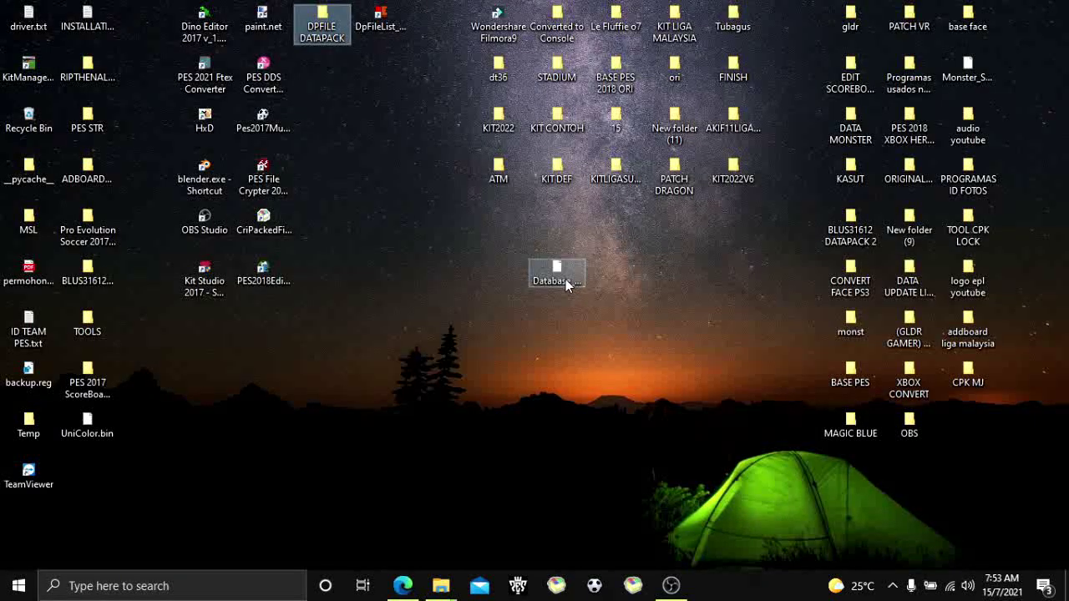
pyautogui.moveTo(565, 284); pyautogui.dragTo(328, 28)
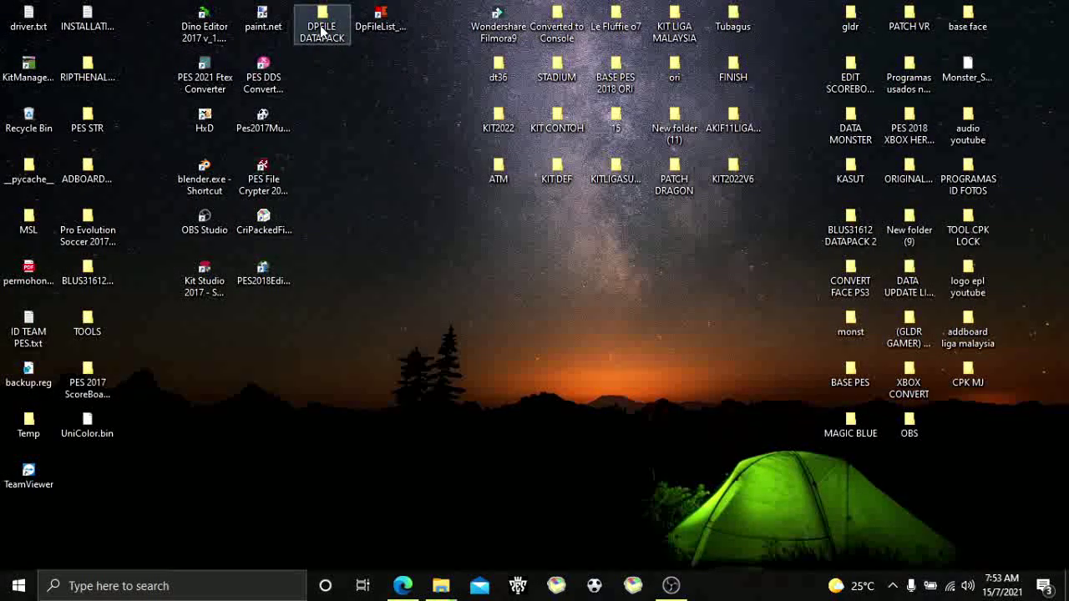
# - Open DpFileList.bin Editor 2018 and enable Database_PackNEW.cpk in the list of available CPK files
pyautogui.doubleClick(382, 26)
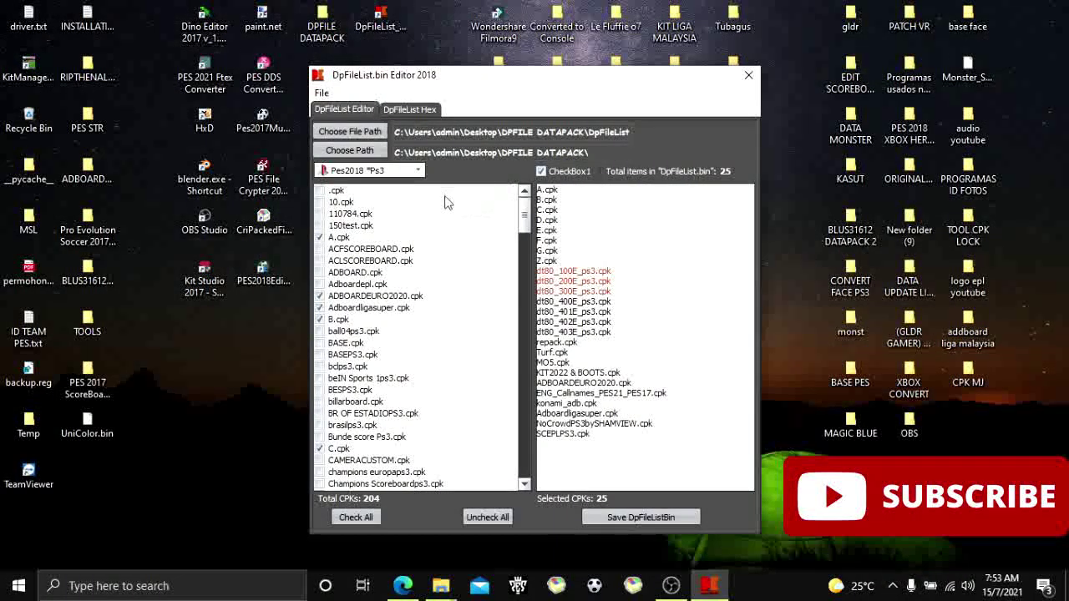
pyautogui.scroll(-2, 441, 287)
pyautogui.scroll(2, 410, 231)
pyautogui.scroll(-10, 410, 306)
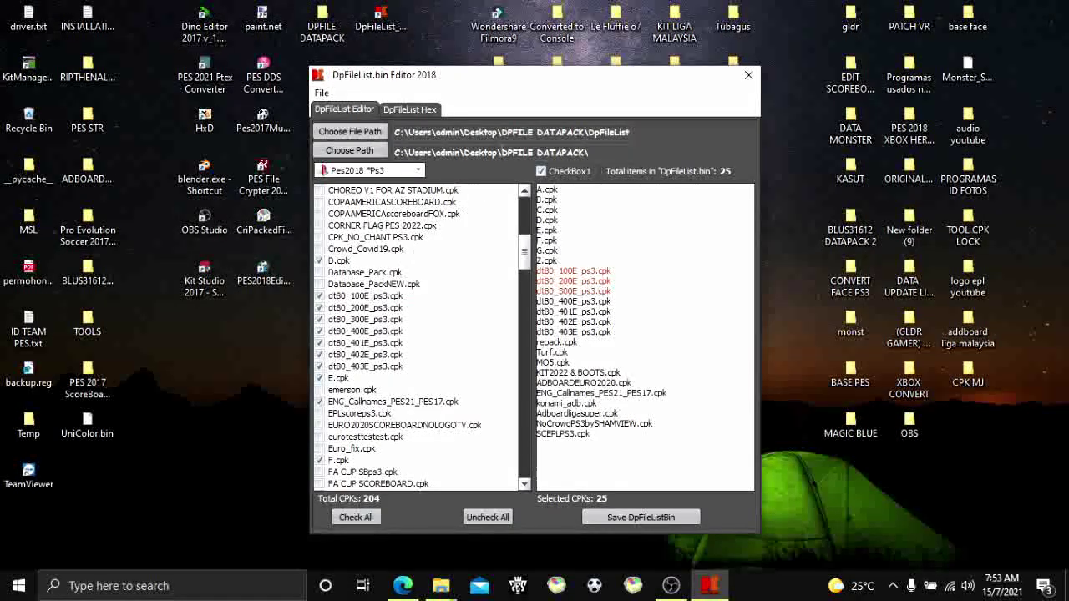
pyautogui.moveTo(531, 80); pyautogui.dragTo(472, 119)
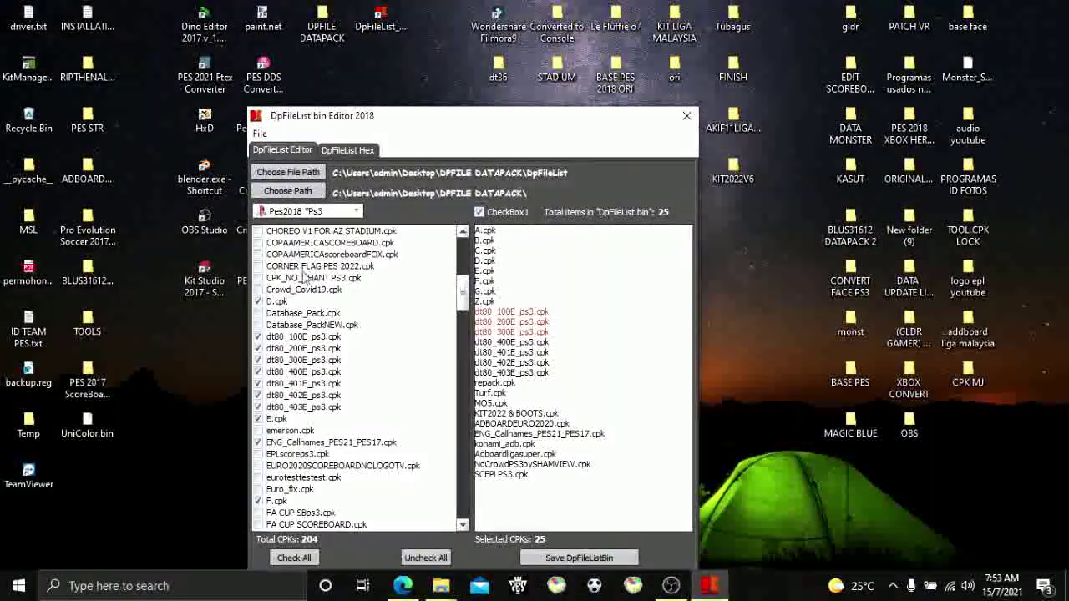
pyautogui.click(263, 329)
pyautogui.click(262, 329)
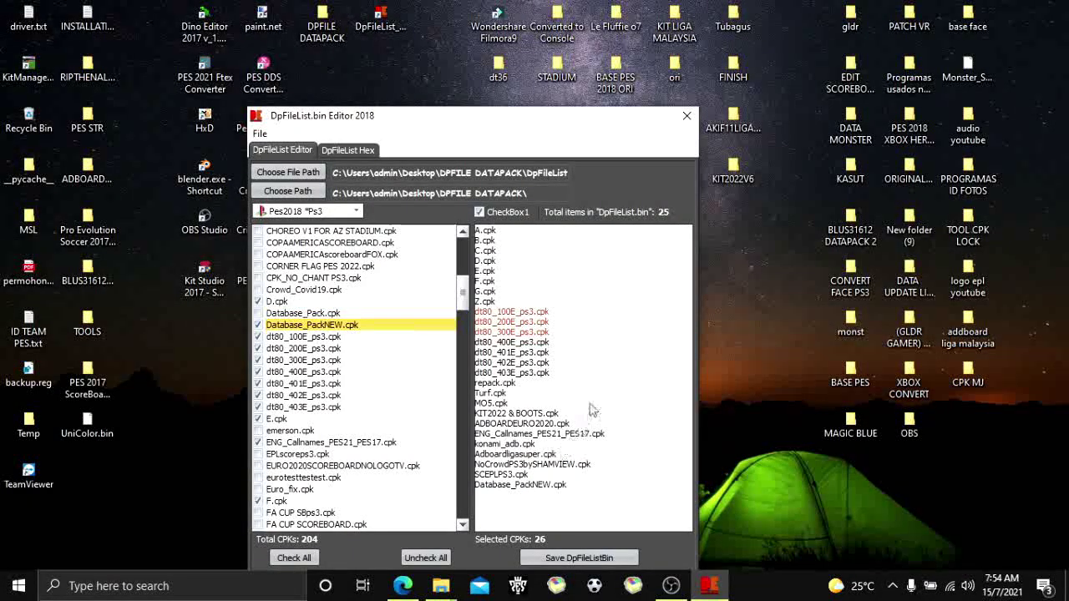
# - Save the updated DpFileList.bin, acknowledge the message, and close the editor
pyautogui.click(561, 560)
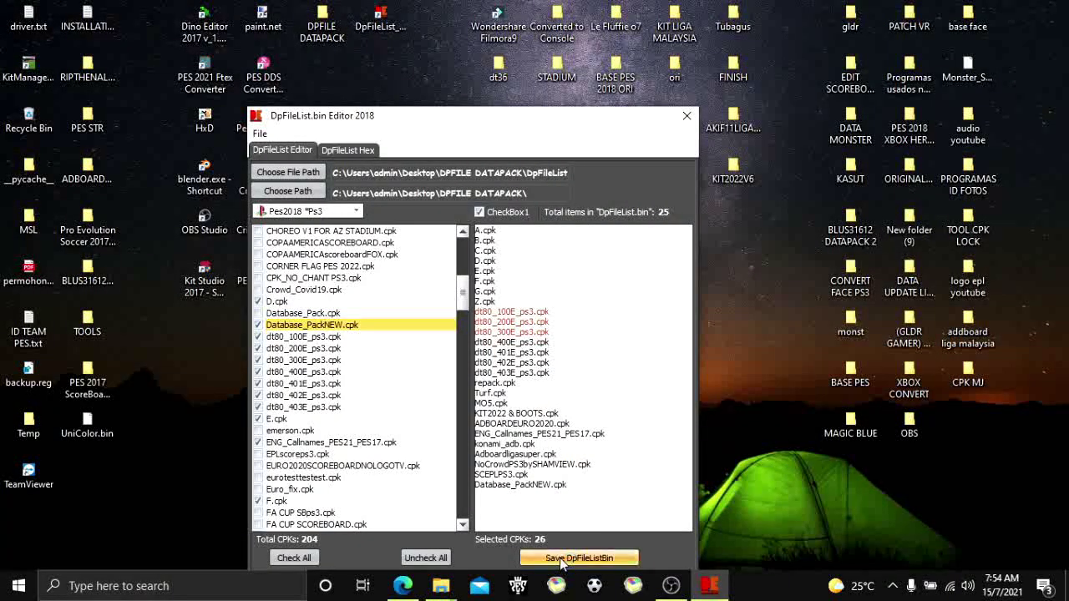
pyautogui.click(534, 306)
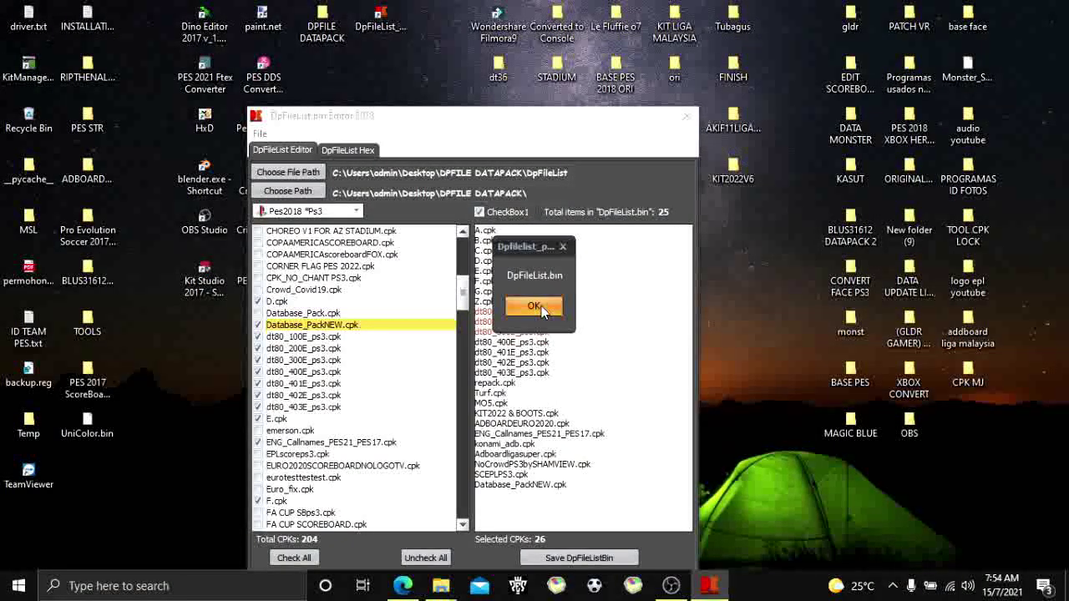
pyautogui.click(687, 117)
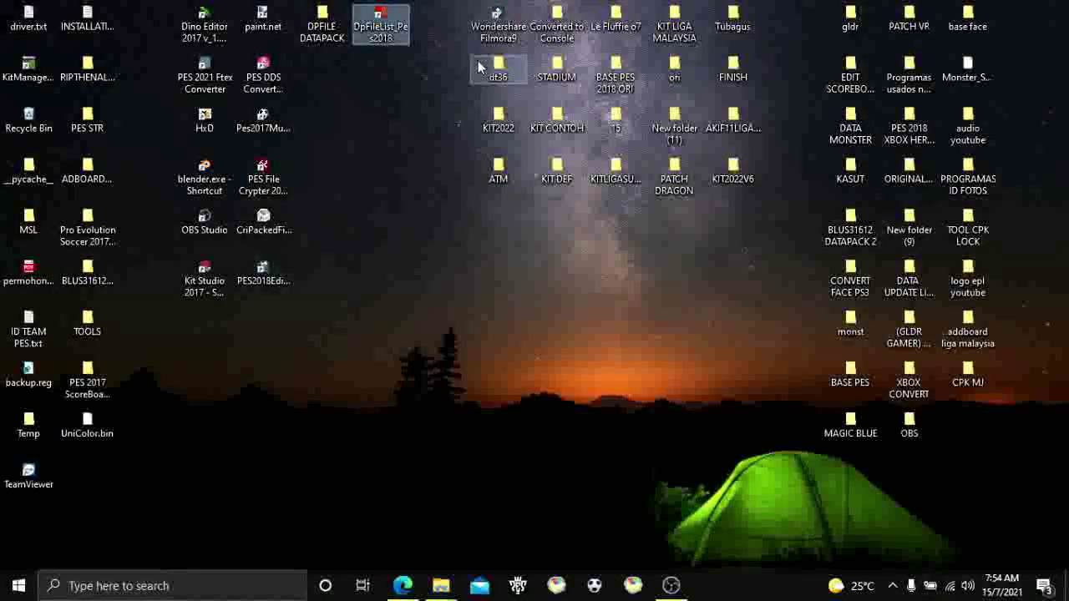
# - Open the DPFILE DATAPACK folder in a maximized window and locate DpFileList.bin
pyautogui.click(328, 29)
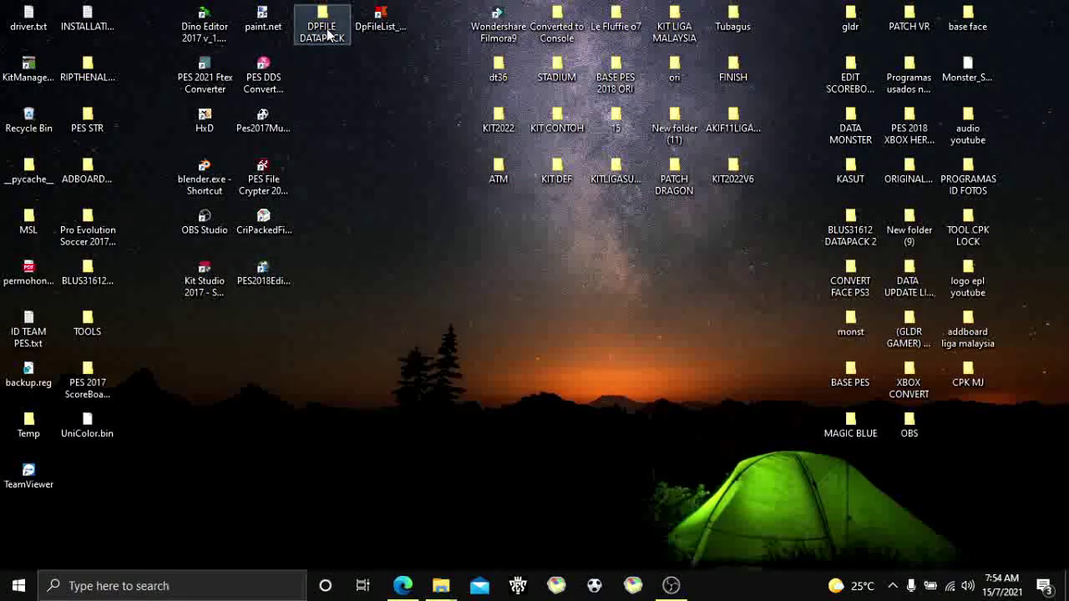
pyautogui.doubleClick(328, 32)
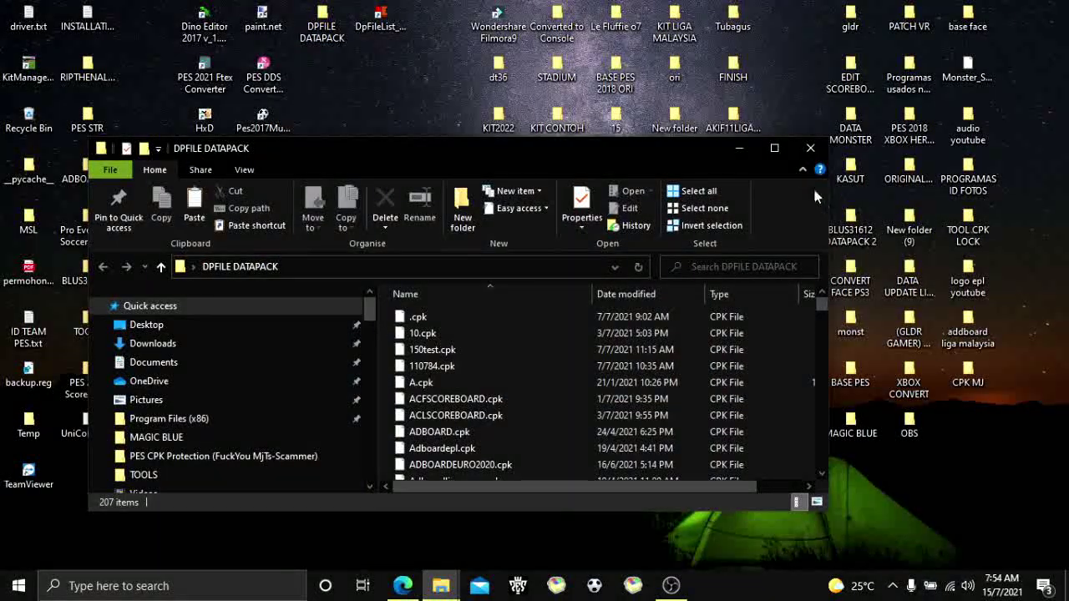
pyautogui.click(776, 154)
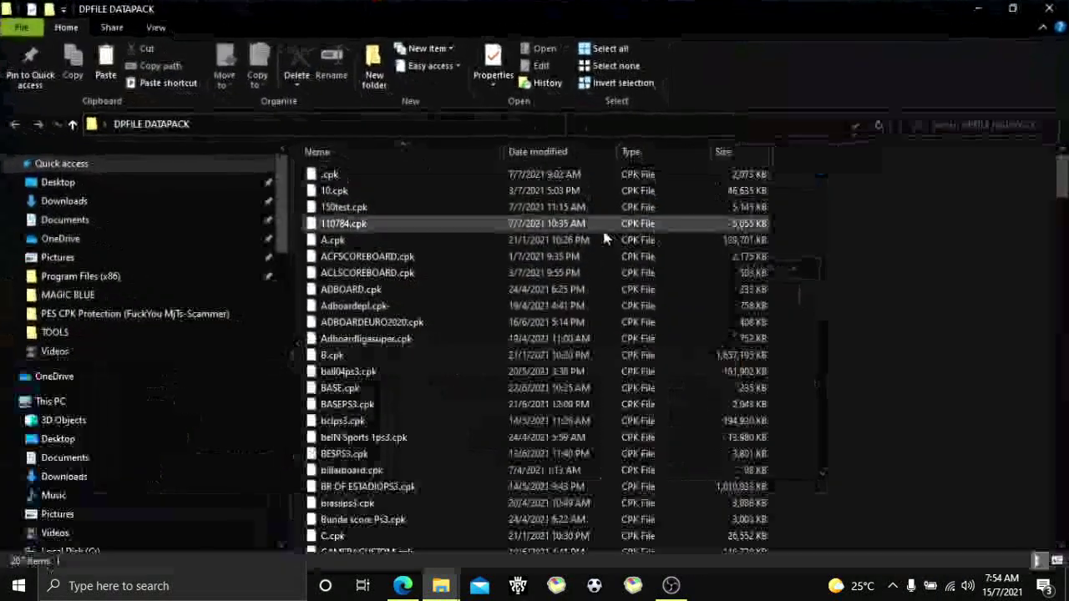
pyautogui.scroll(-9, 374, 337)
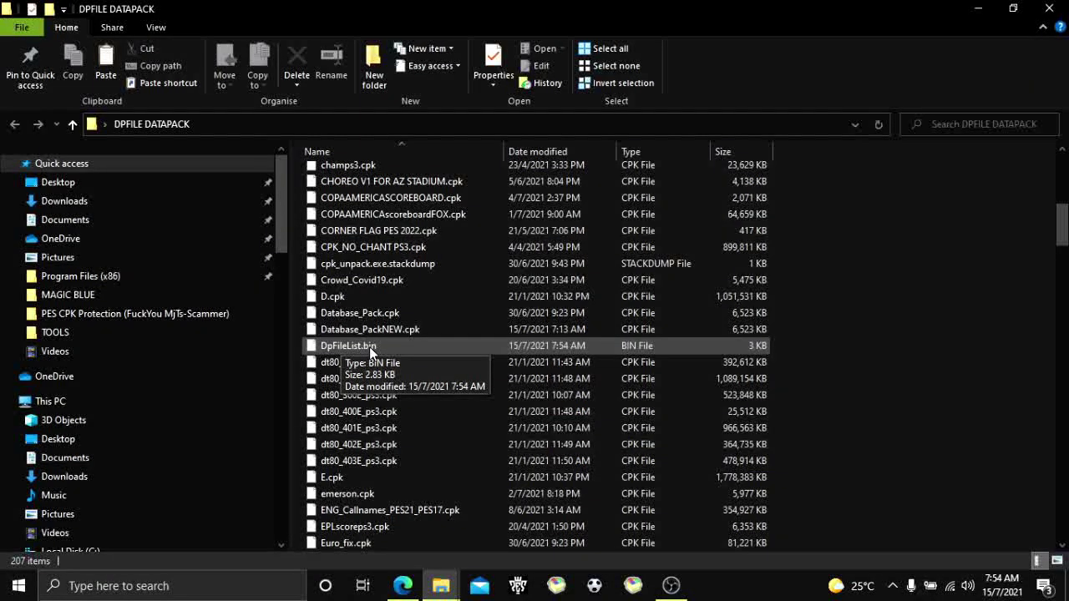
# - Copy DpFileList.bin from the DPFILE DATAPACK folder
pyautogui.click(369, 347)
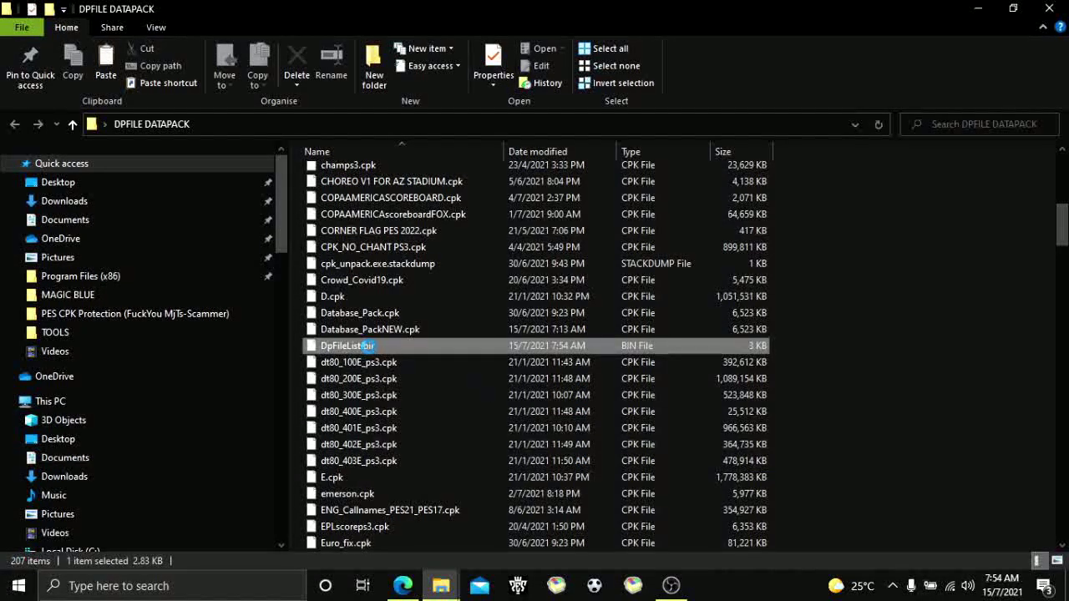
pyautogui.rightClick(369, 348)
pyautogui.click(407, 255)
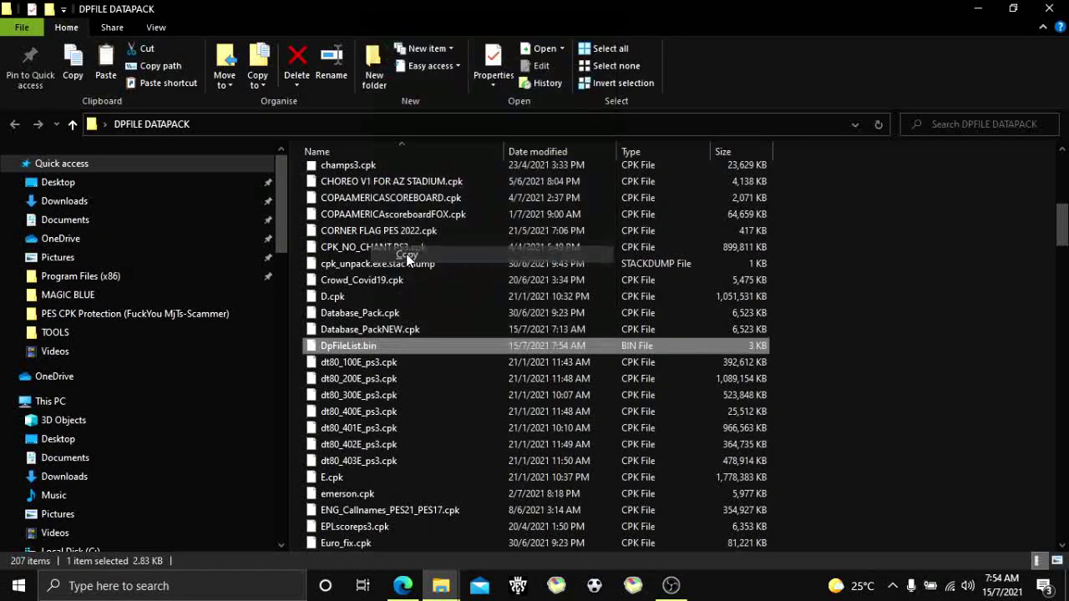
pyautogui.rightClick(358, 330)
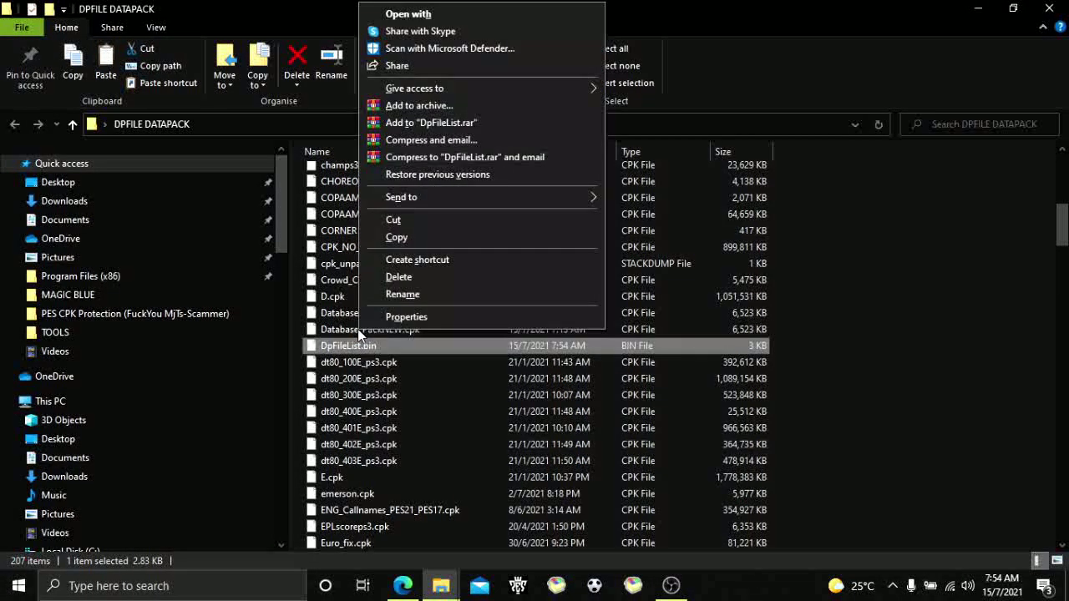
# - Copy both Database_PackNEW.cpk and DpFileList.bin from the DPFILE DATAPACK folder, and close the folder
pyautogui.click(334, 328)
pyautogui.keyDown('ctrl'); pyautogui.click(333, 333); pyautogui.keyUp('ctrl')
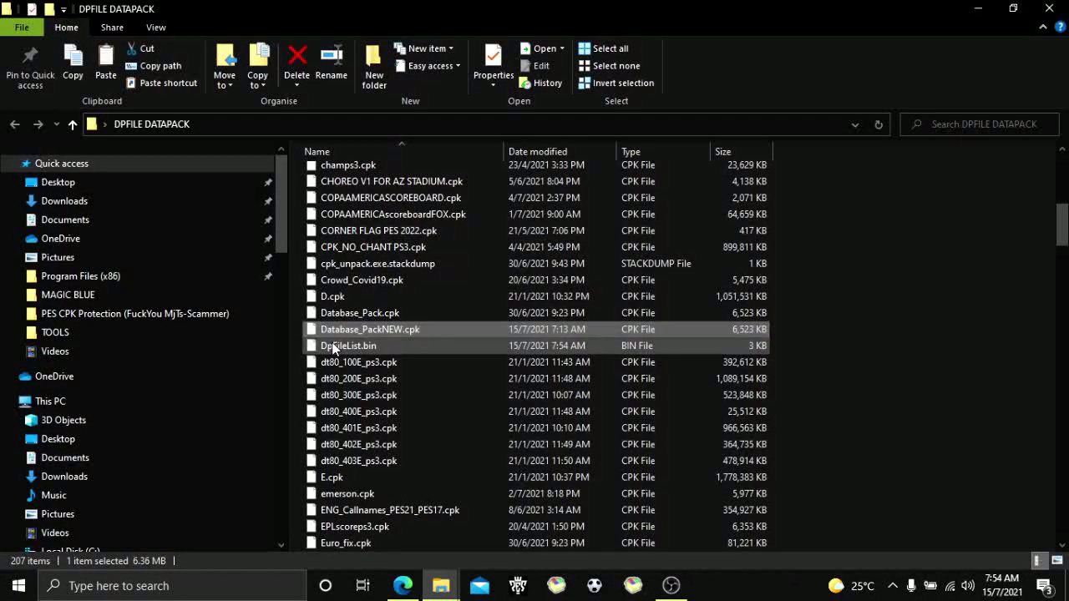
pyautogui.rightClick(341, 346)
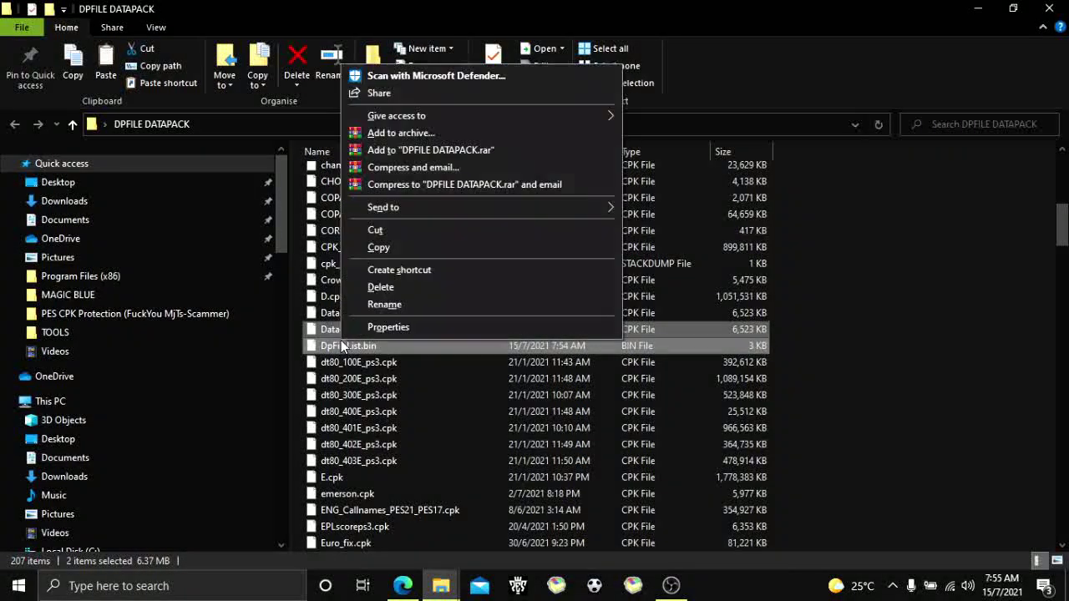
pyautogui.click(384, 247)
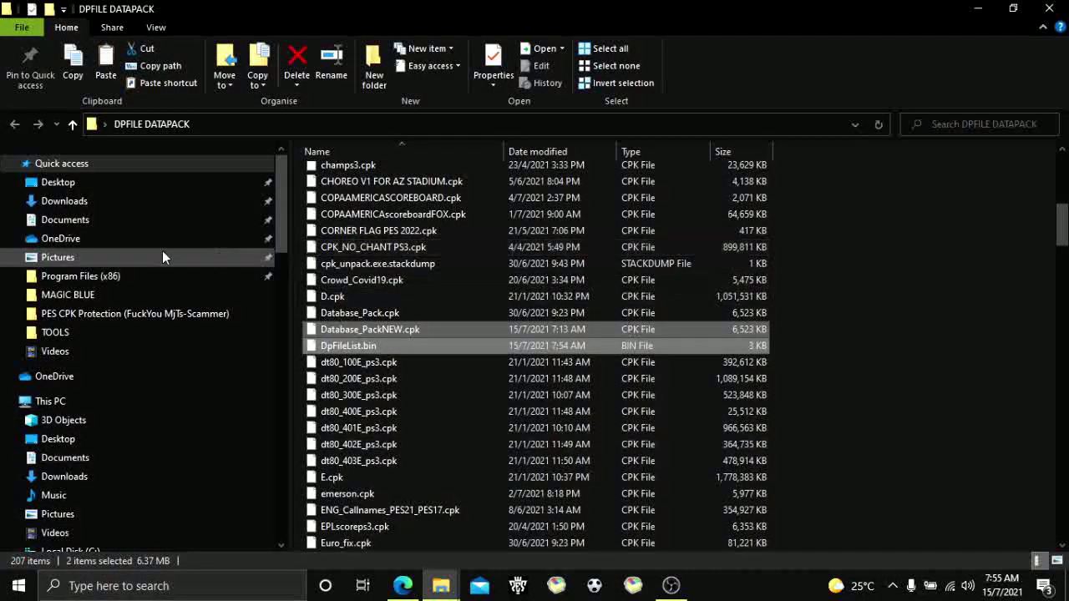
pyautogui.click(1049, 8)
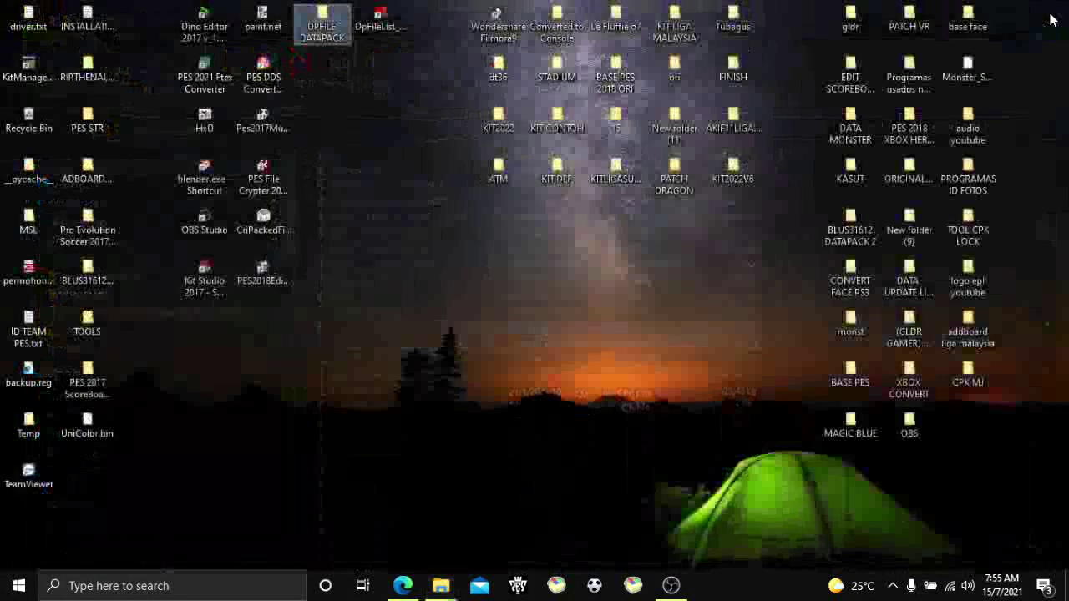
# - Find and open This PC, and go to the DATAPACKNEW folder on the KINGSTON (F:) drive
pyautogui.click(174, 586)
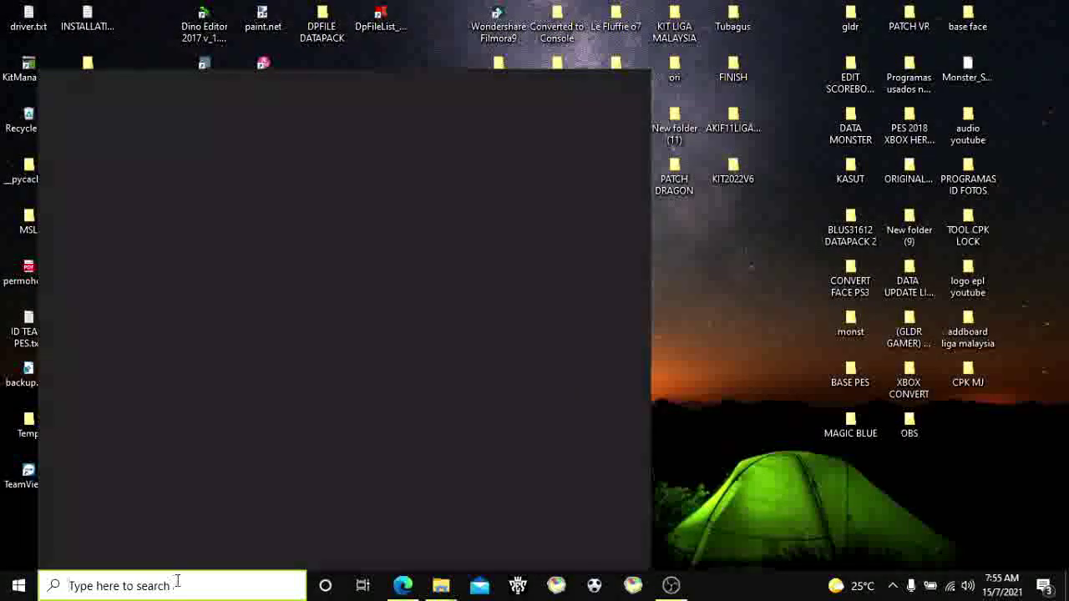
pyautogui.write('PC')
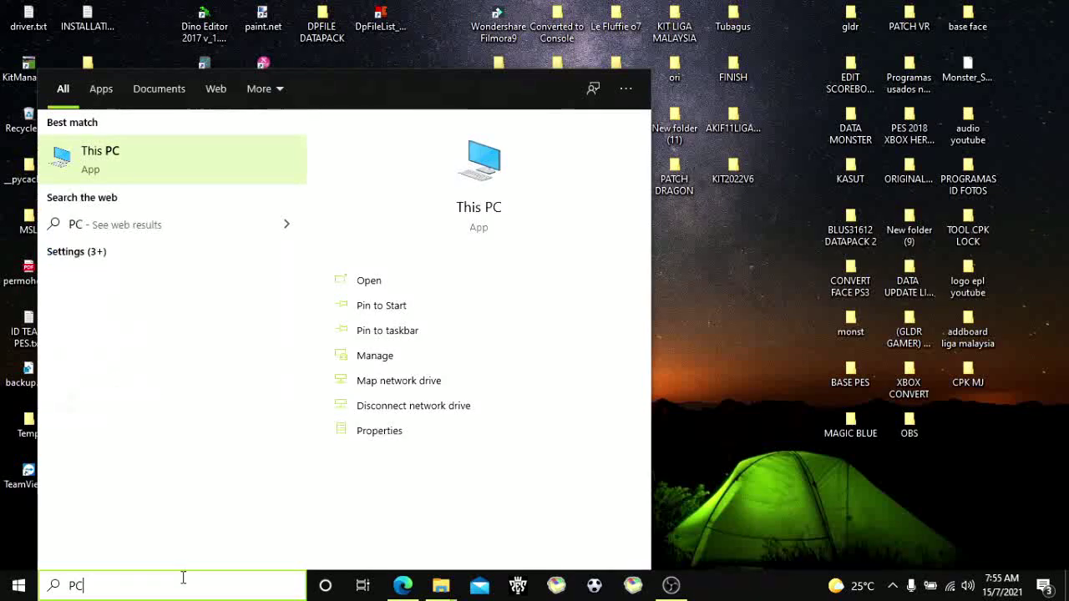
pyautogui.click(121, 157)
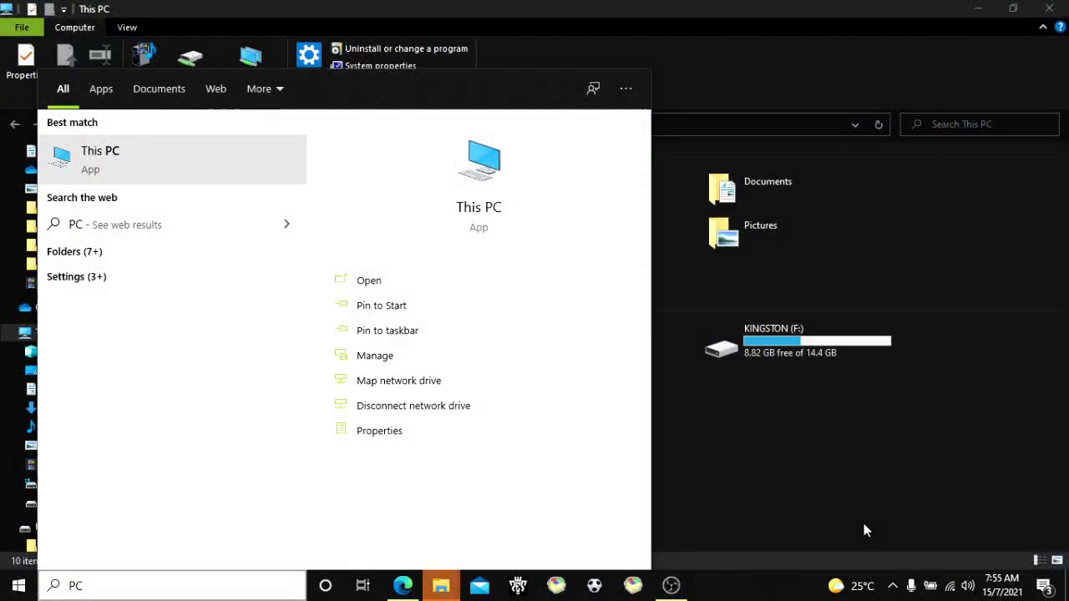
pyautogui.click(862, 522)
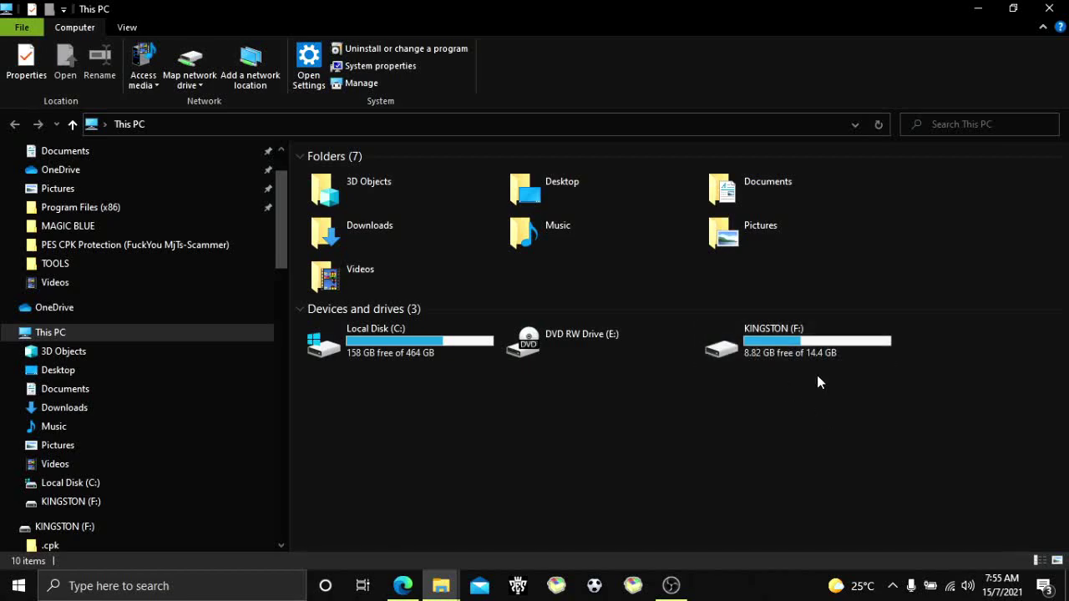
pyautogui.click(804, 352)
pyautogui.doubleClick(805, 352)
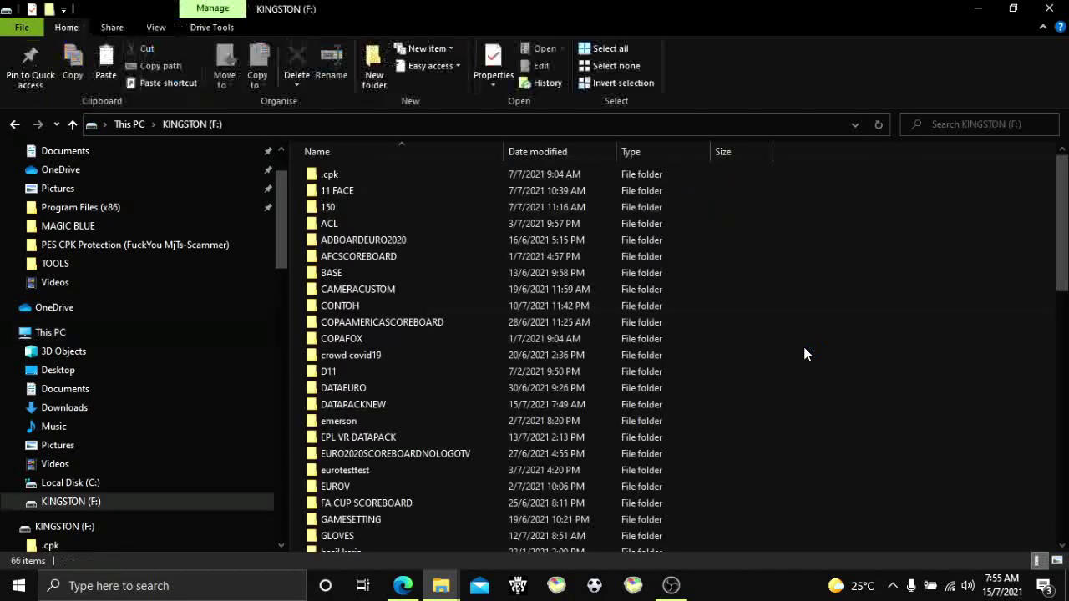
pyautogui.doubleClick(372, 403)
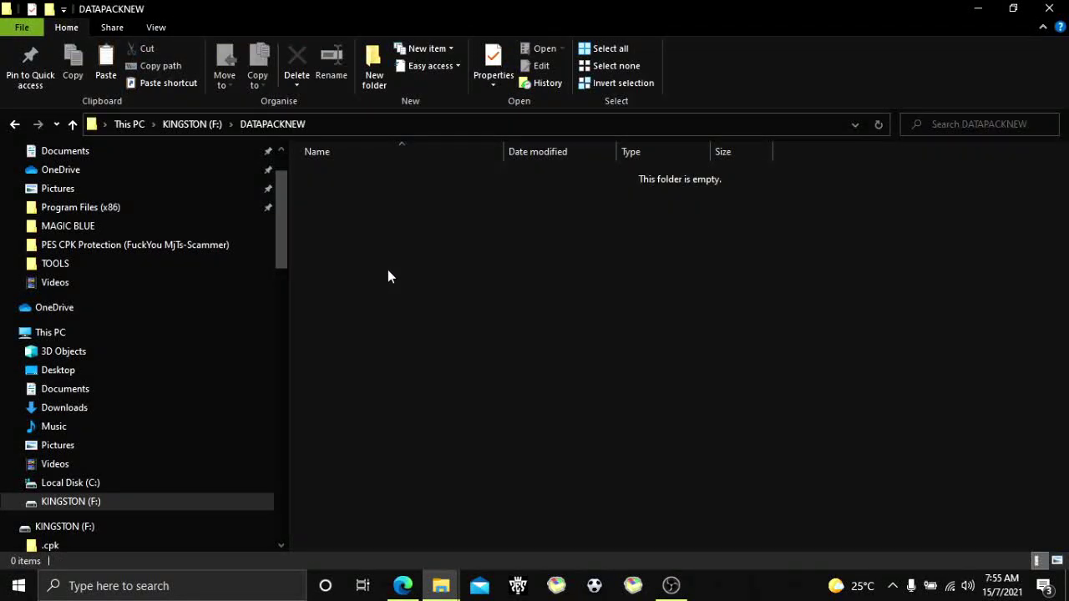
# - Paste the copied CPK and BIN files into the DATAPACKNEW folder, and close the window
pyautogui.rightClick(387, 270)
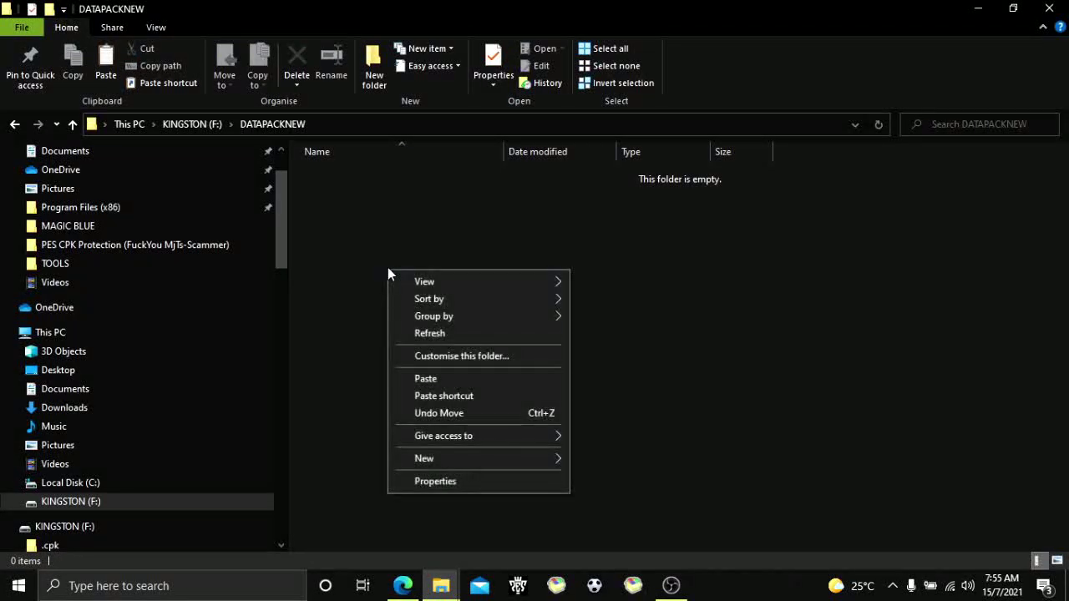
pyautogui.click(426, 379)
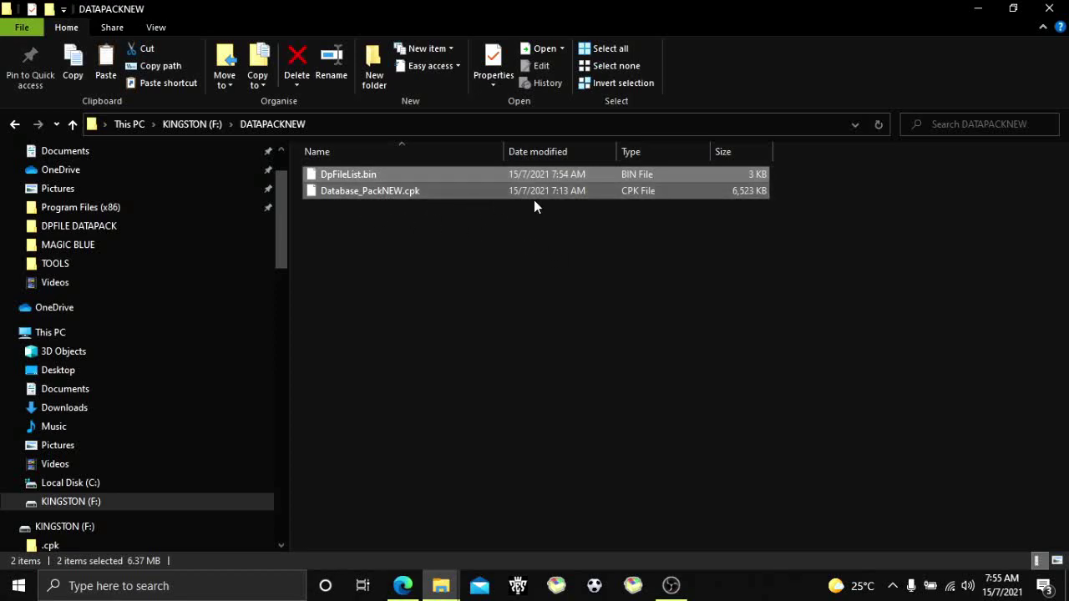
pyautogui.click(1049, 10)
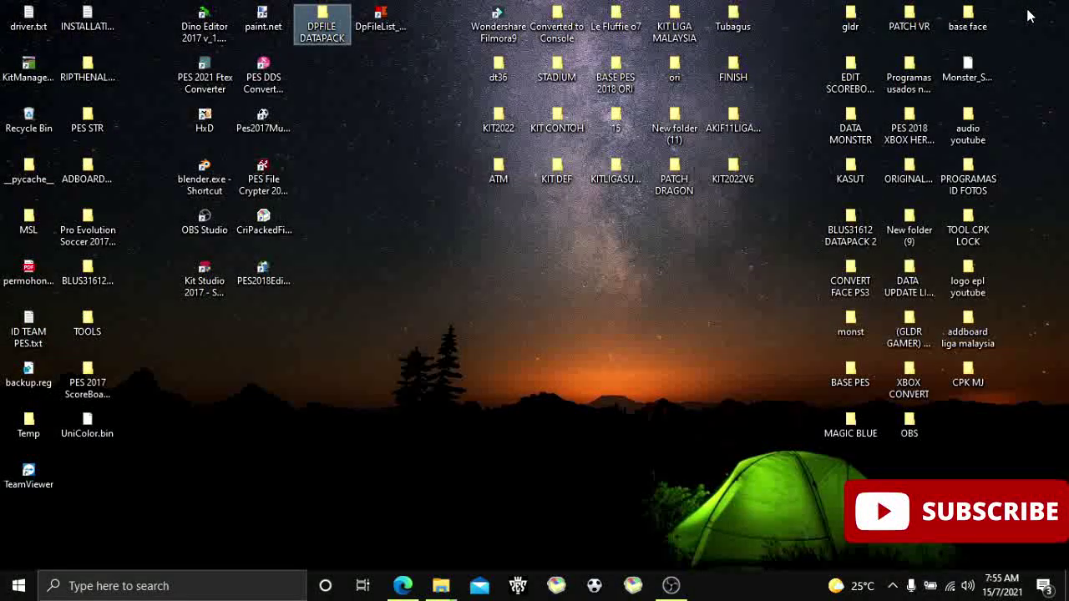
pyautogui.click(671, 586)
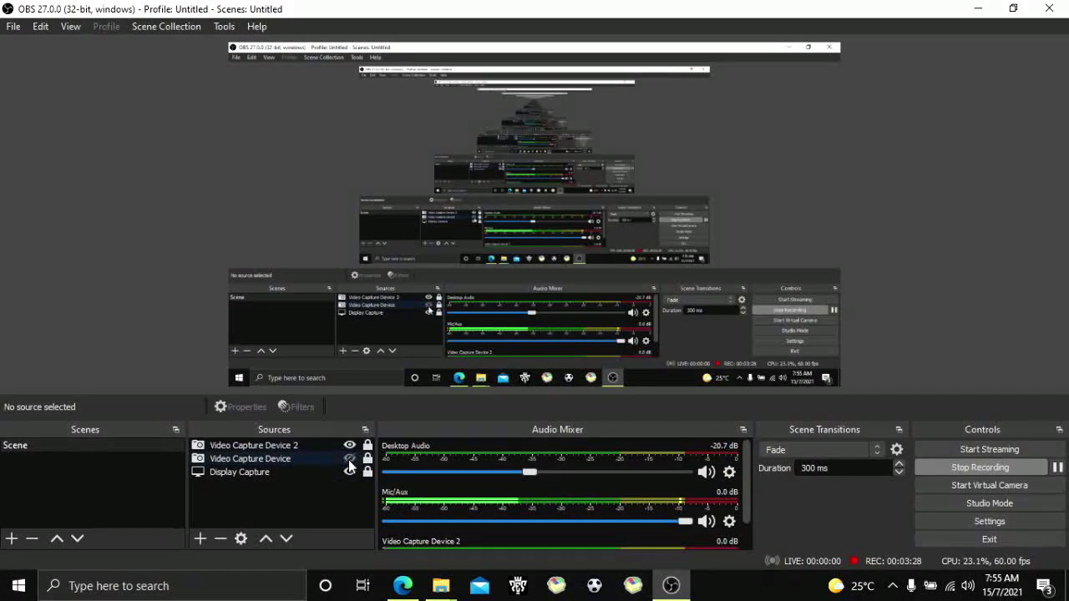
# - Show the Video Capture Device source in OBS and log in to the PS3 as User 1
pyautogui.click(349, 459)
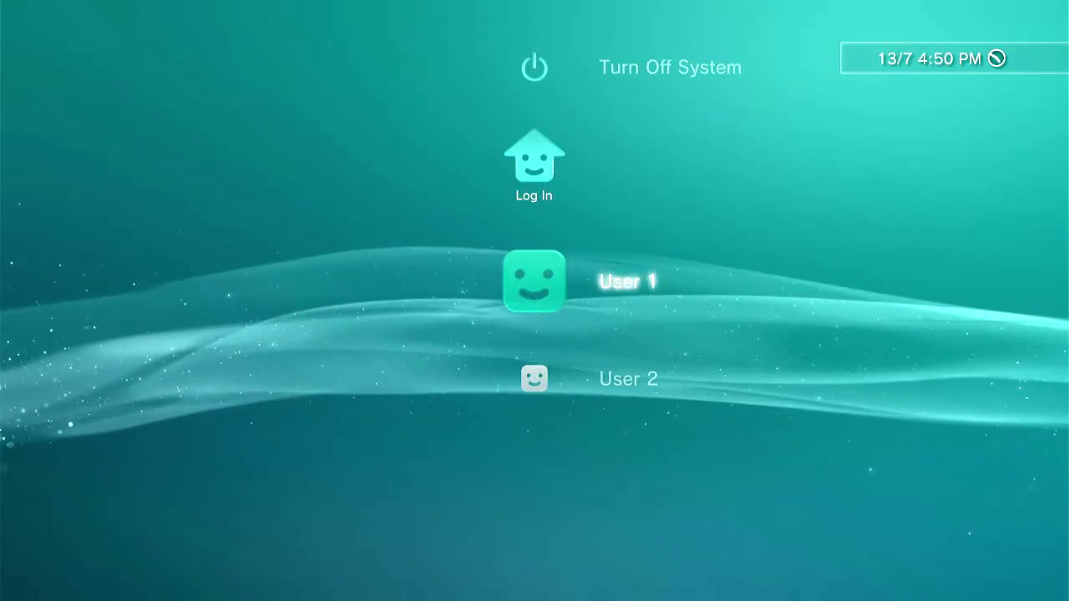
pyautogui.press('Return')
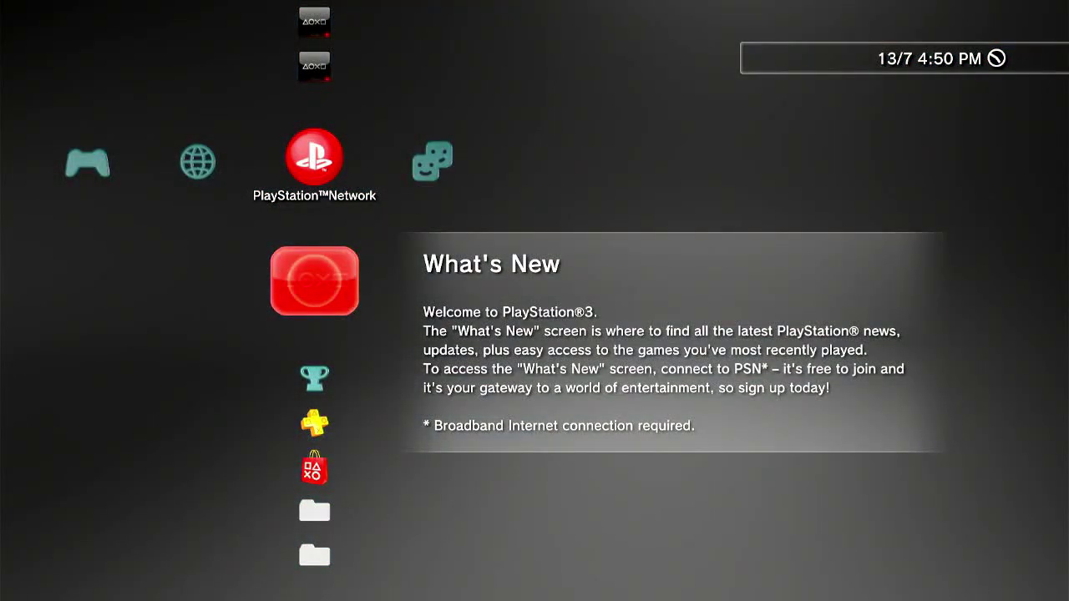
# - Go to the PS3 Game category and launch mmCM
pyautogui.press('Left')
pyautogui.press('Left')
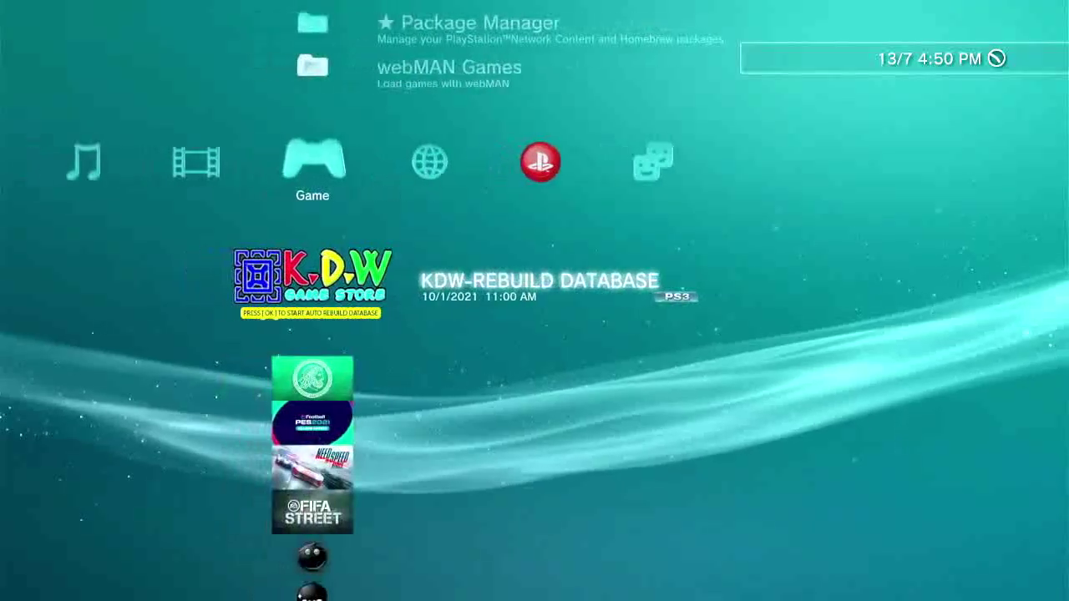
pyautogui.press('Down')
pyautogui.press('Down')
pyautogui.press('Down')
pyautogui.press('Down')
pyautogui.press('Down')
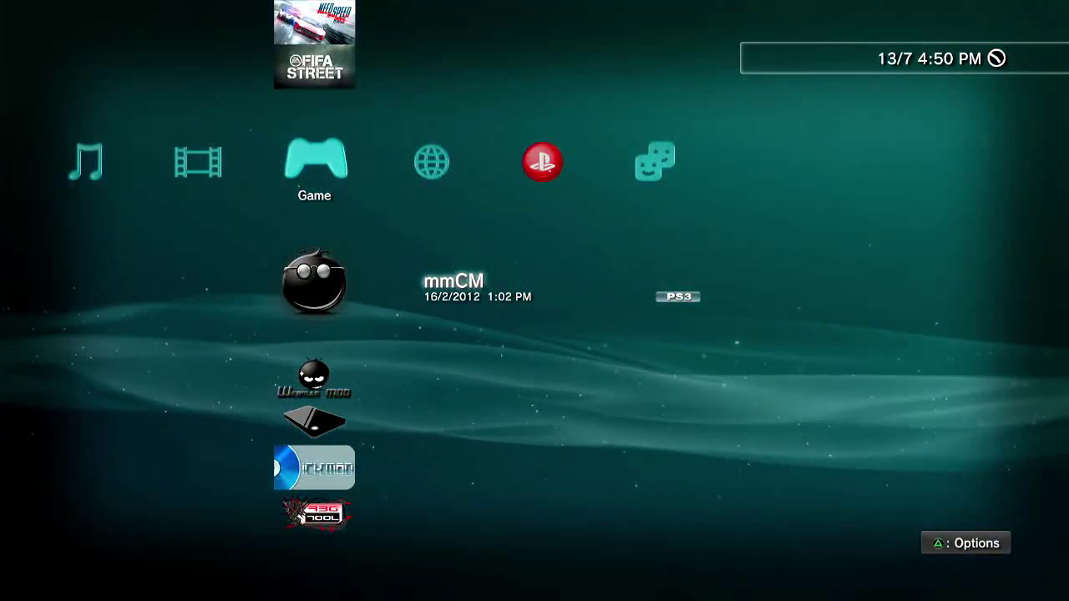
pyautogui.press('Return')
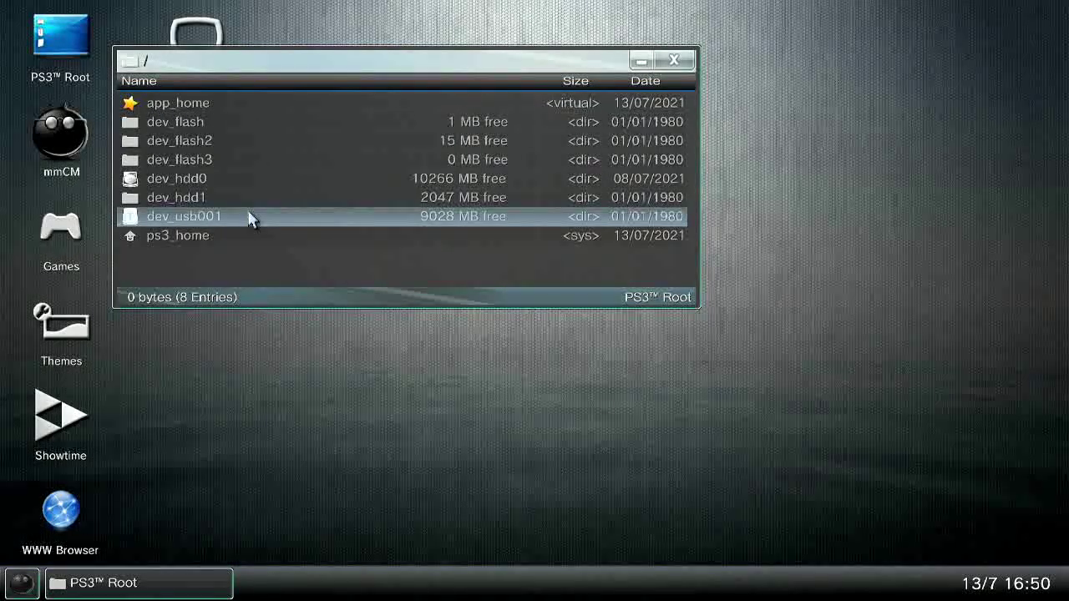
# - Open the DATAPACKNEW folder on the dev_usb001 drive
pyautogui.click(251, 219)
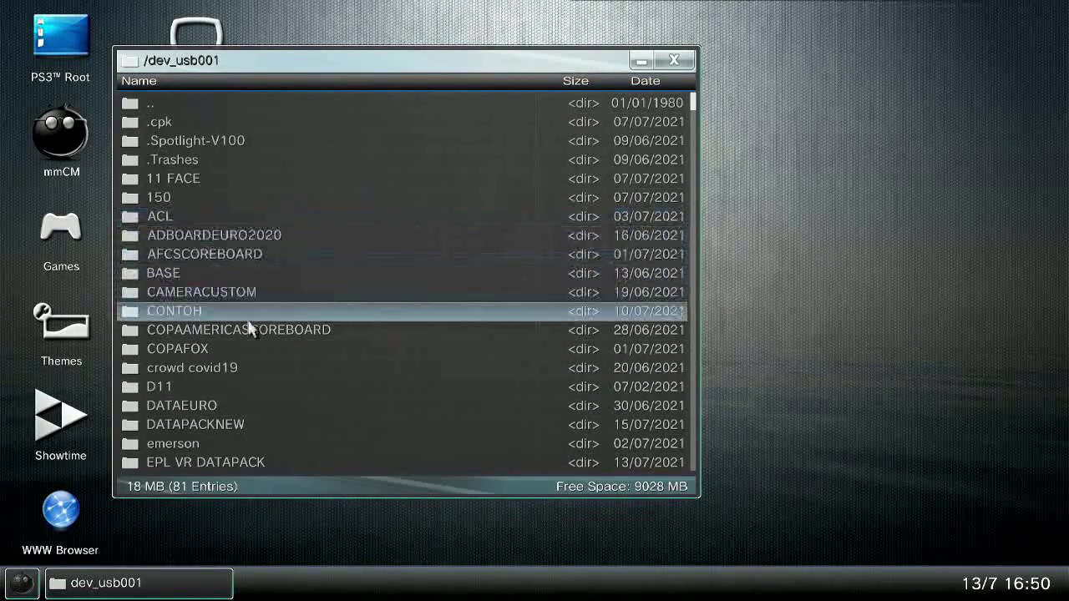
pyautogui.scroll(-5, 250, 338)
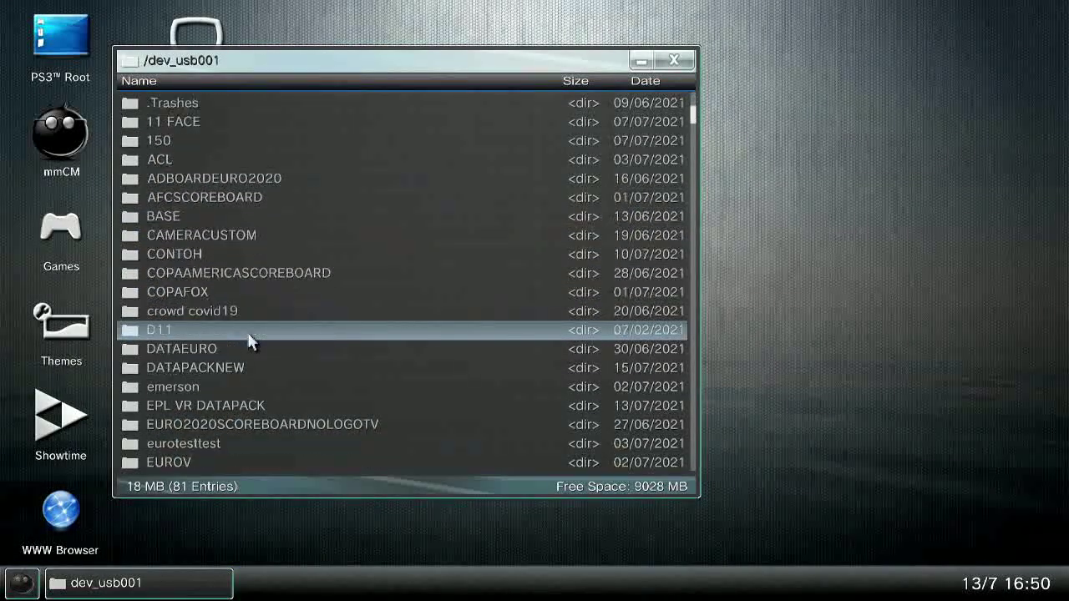
pyautogui.click(250, 334)
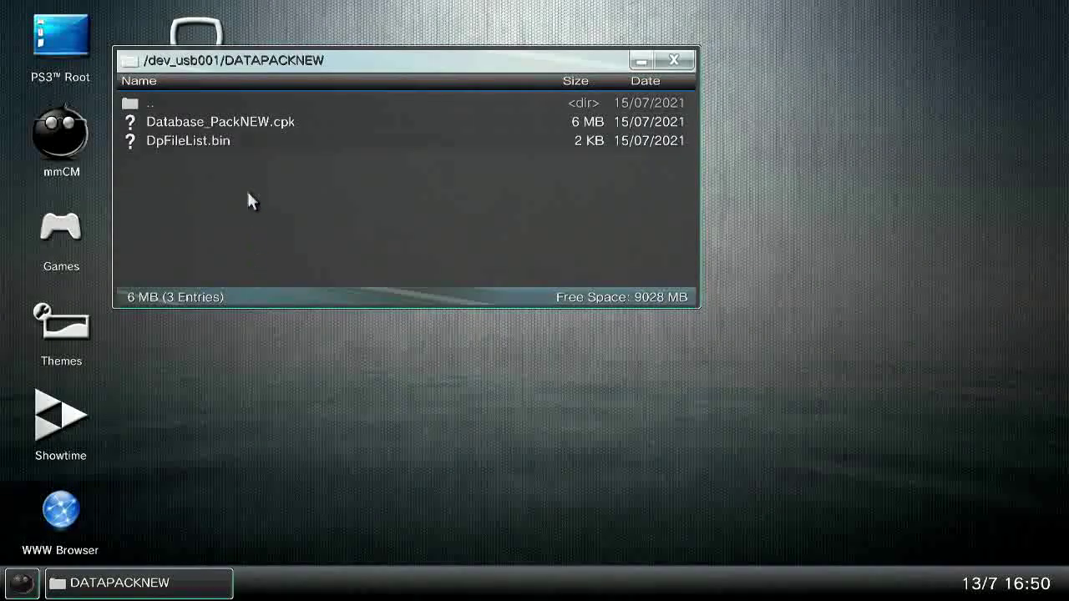
# - Copy both Database_PackNEW.cpk and DpFileList.bin from the DATAPACKNEW folder
pyautogui.click(251, 144)
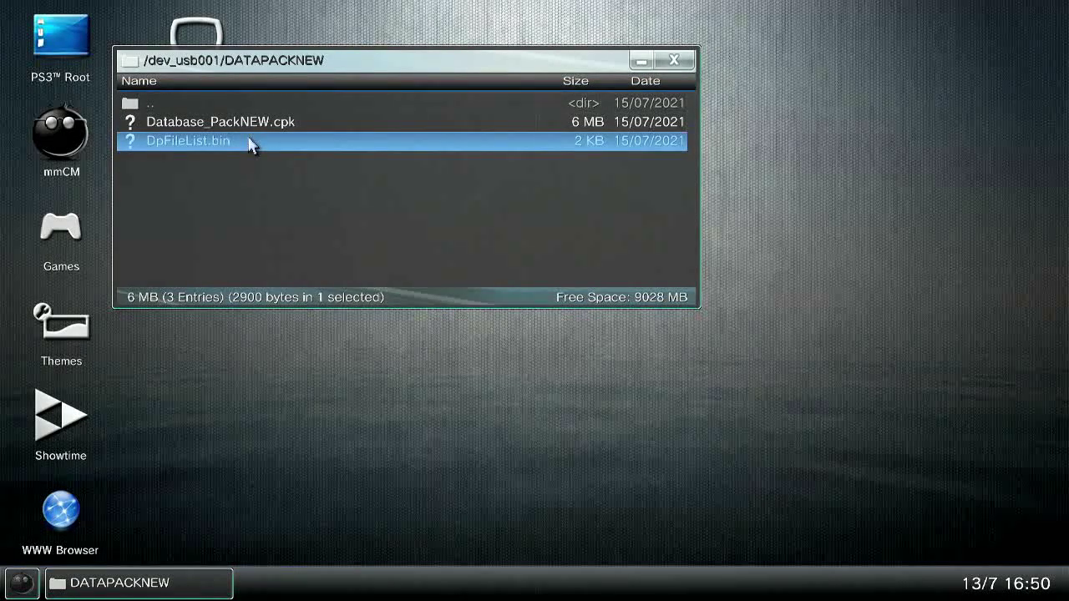
pyautogui.moveTo(249, 121); pyautogui.dragTo(251, 141)
pyautogui.rightClick(251, 140)
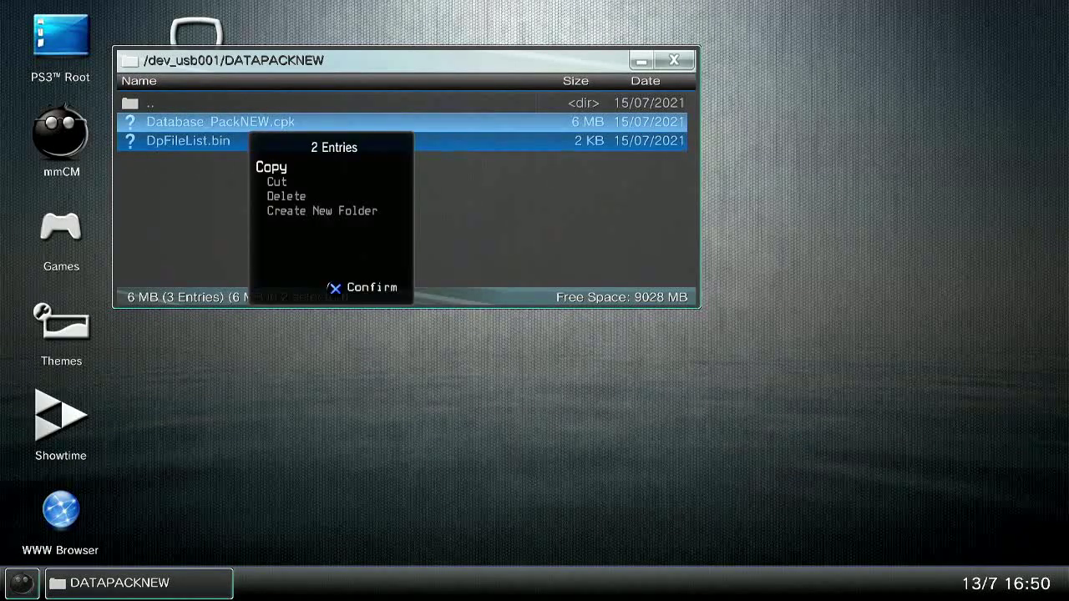
pyautogui.press('Return')
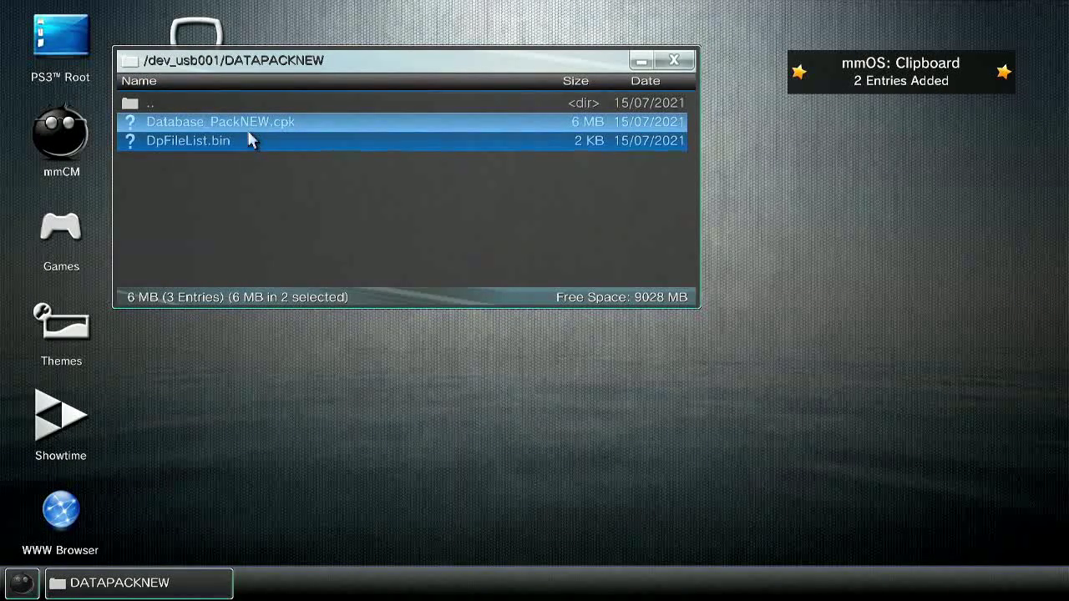
# - Return to the PS3 root and open the game folder on dev_hdd0
pyautogui.press('BackSpace')
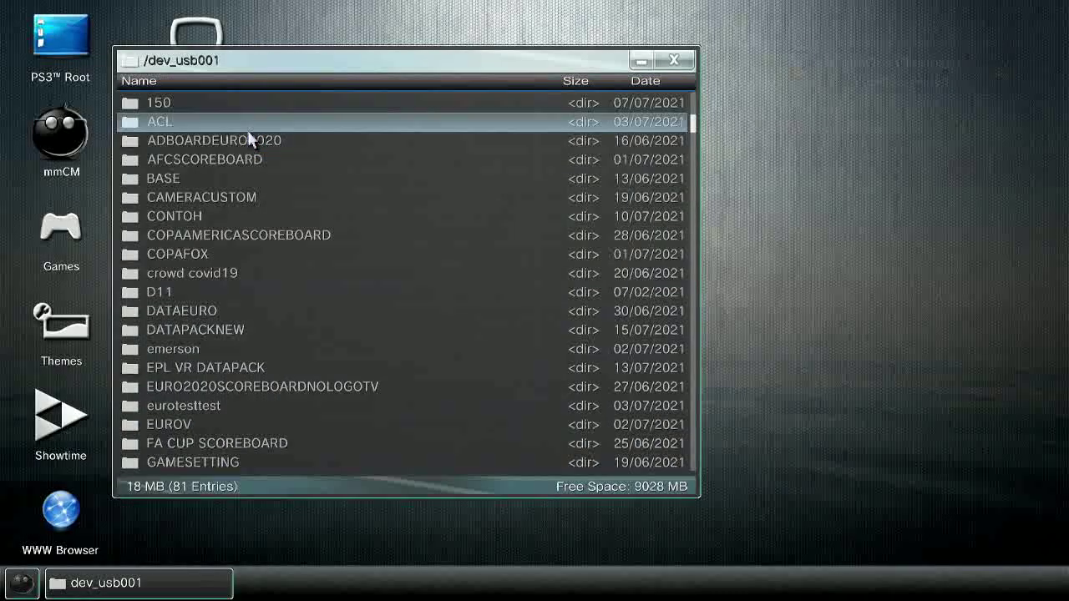
pyautogui.press('BackSpace')
pyautogui.press('Down')
pyautogui.press('Down')
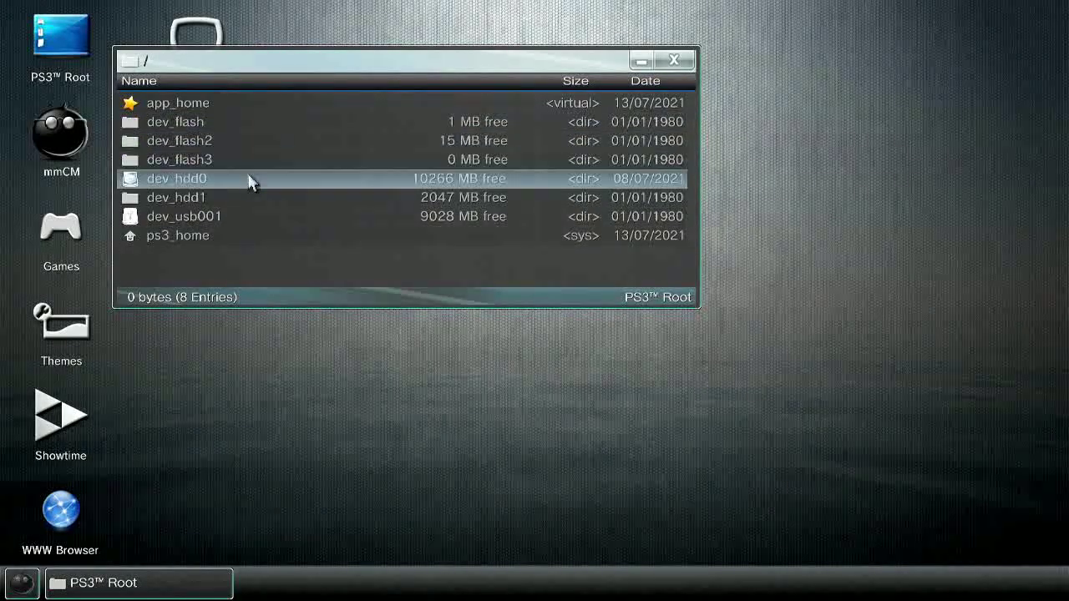
pyautogui.press('Down')
pyautogui.press('Down')
pyautogui.press('Up')
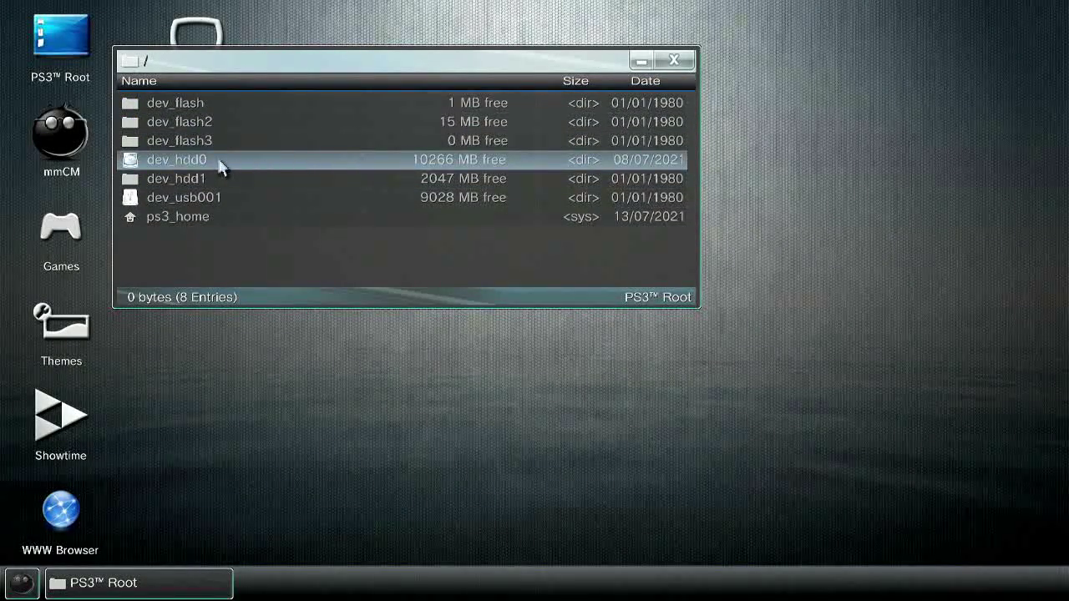
pyautogui.doubleClick(221, 168)
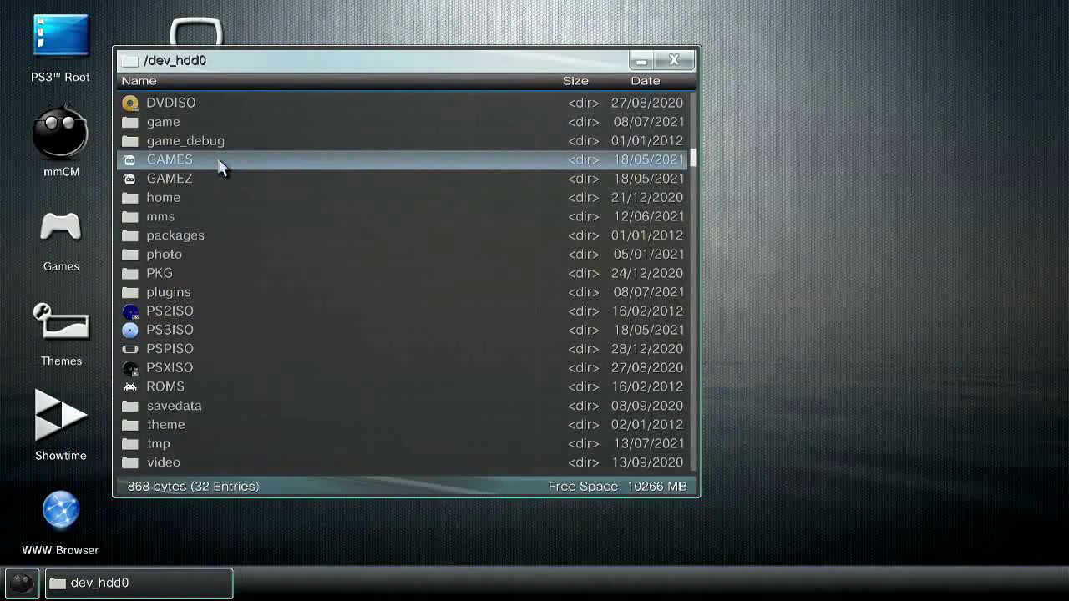
pyautogui.scroll(-1, 221, 113)
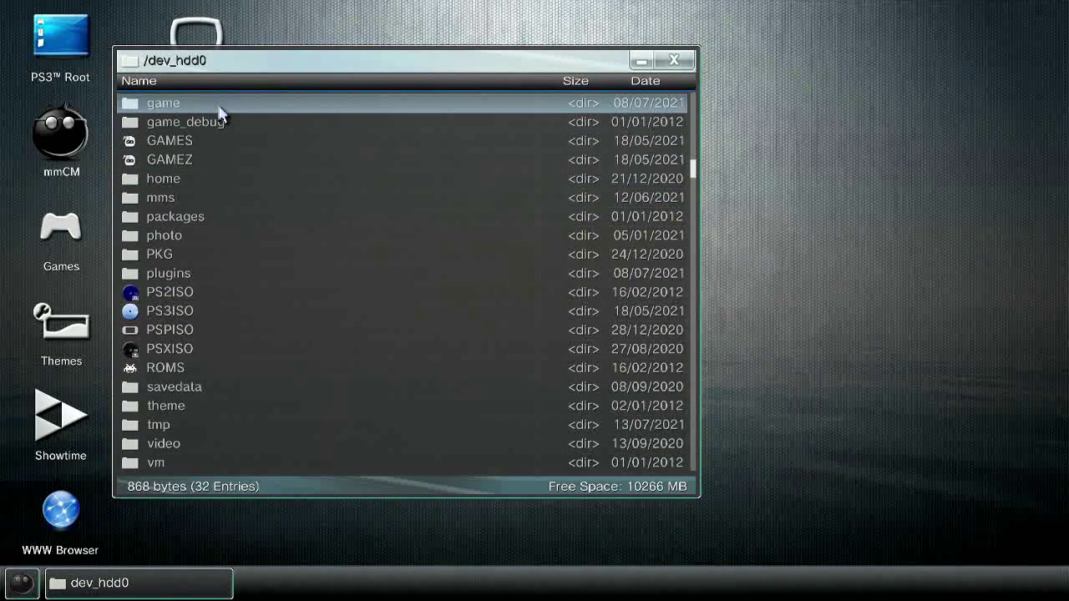
pyautogui.doubleClick(211, 113)
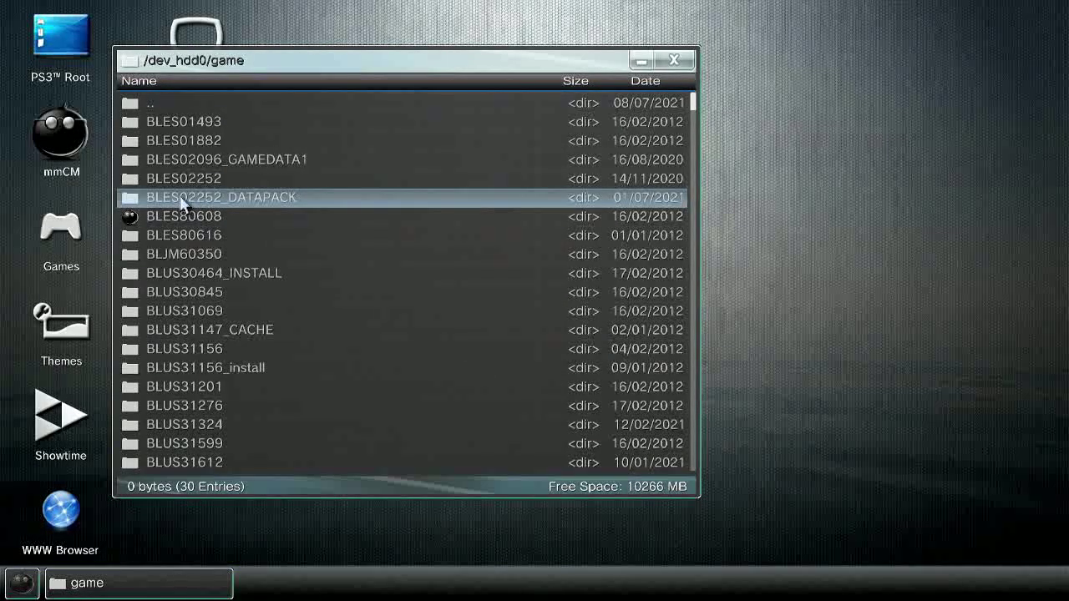
# - Open the USRDIR folder inside BLES02252_DATAPACK
pyautogui.click(241, 206)
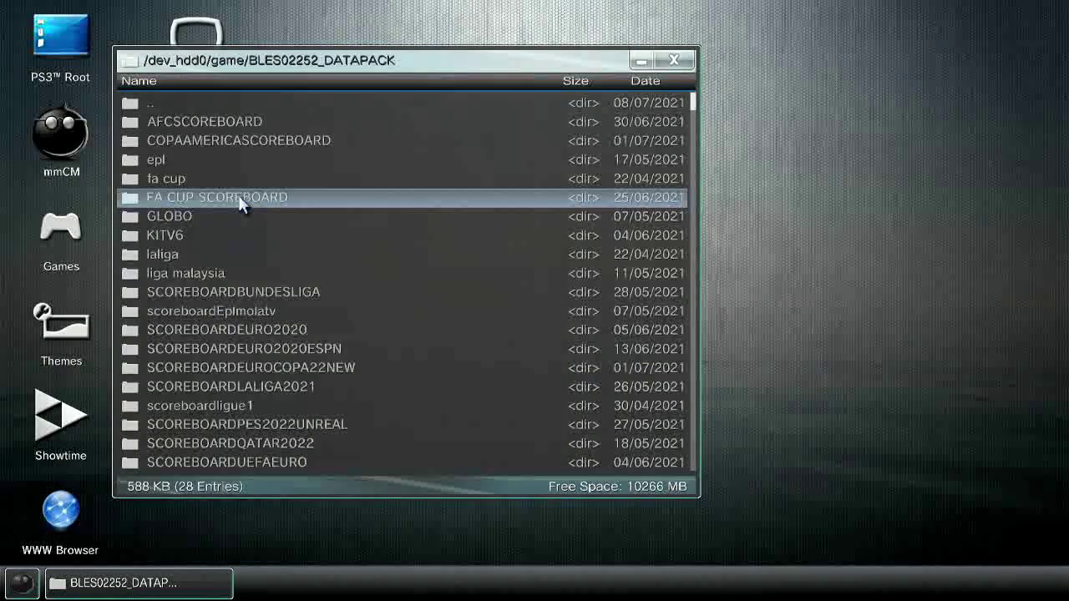
pyautogui.scroll(-6, 238, 445)
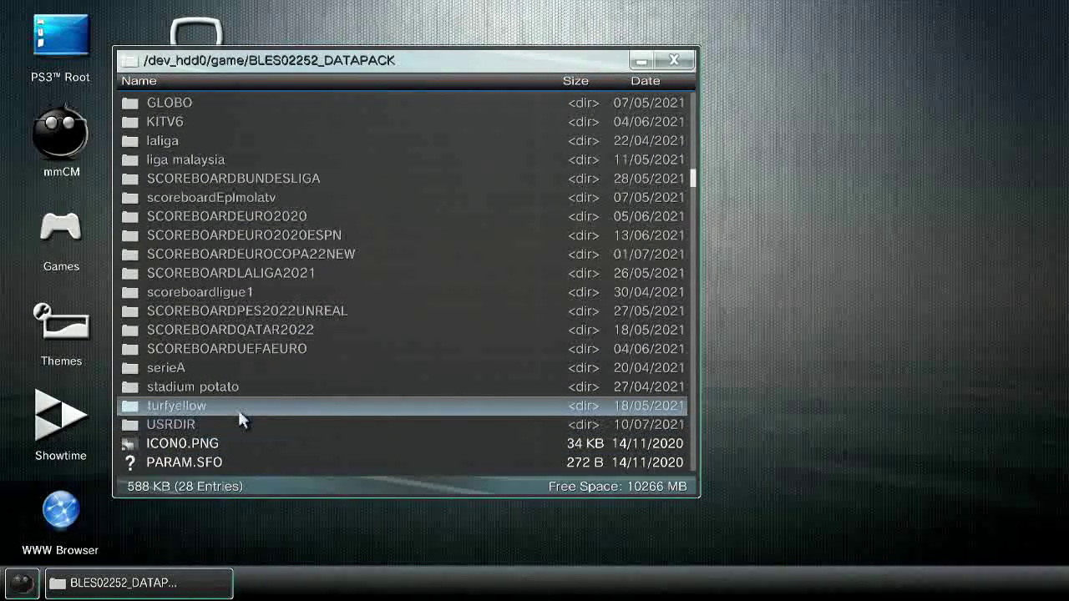
pyautogui.scroll(-1, 238, 410)
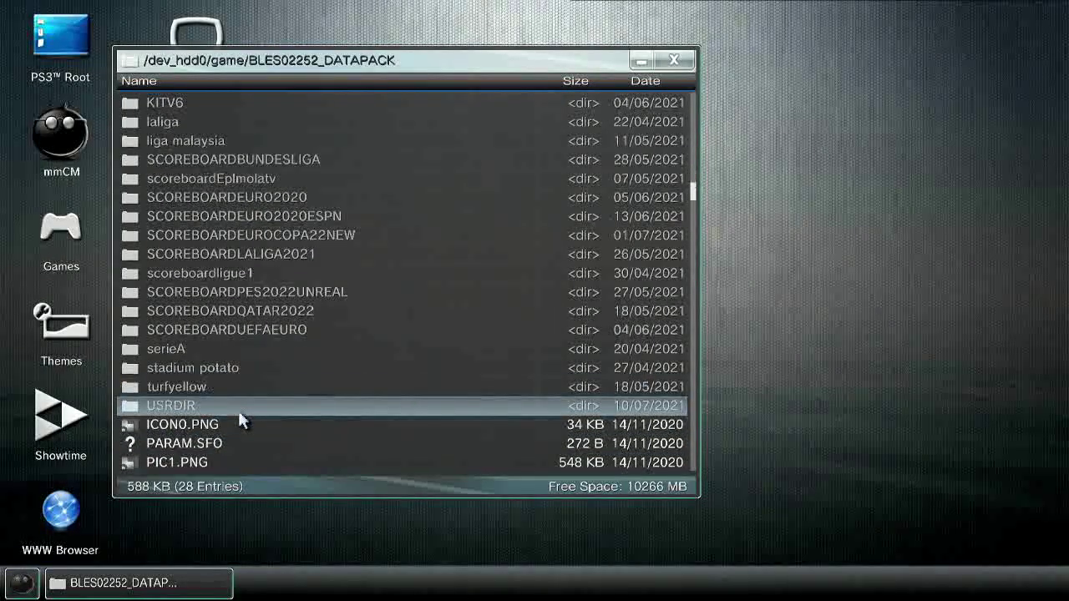
pyautogui.click(329, 410)
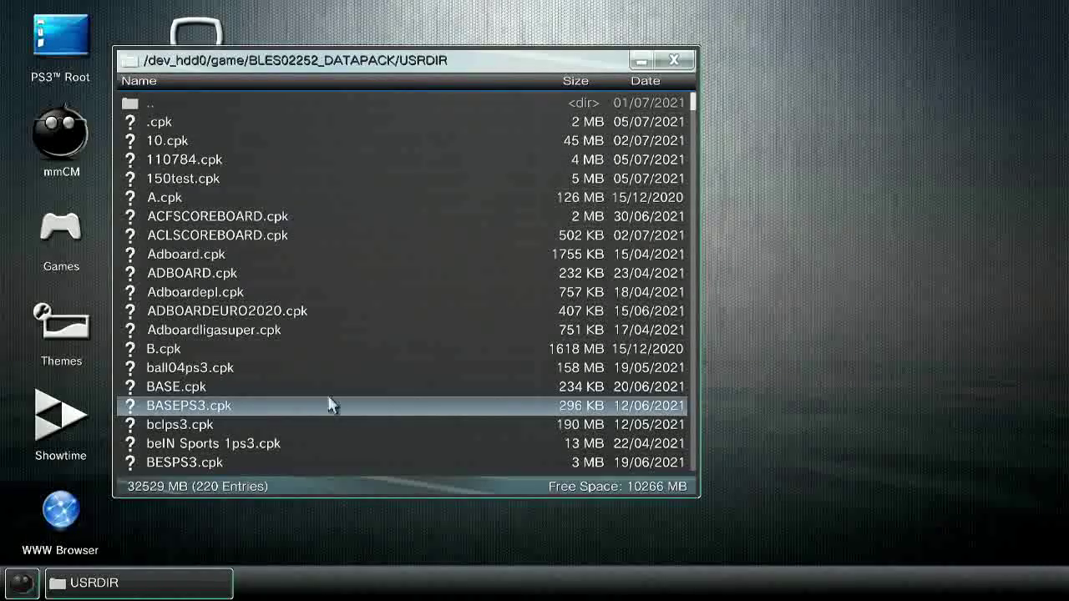
# - Paste the two copied files into the USRDIR folder and confirm the copy
pyautogui.rightClick(328, 375)
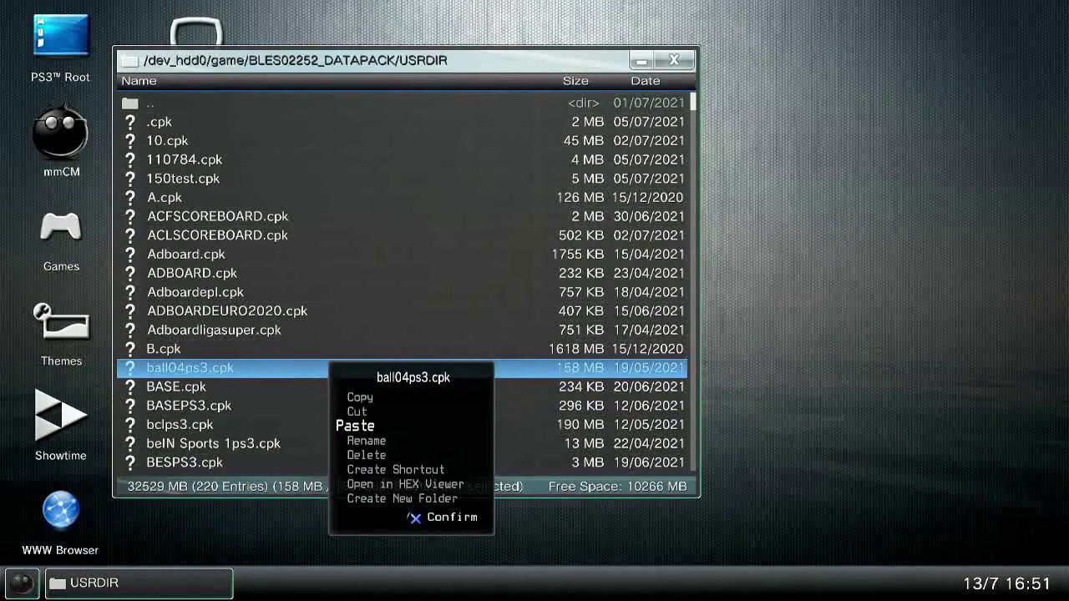
pyautogui.press('Return')
pyautogui.press('Left')
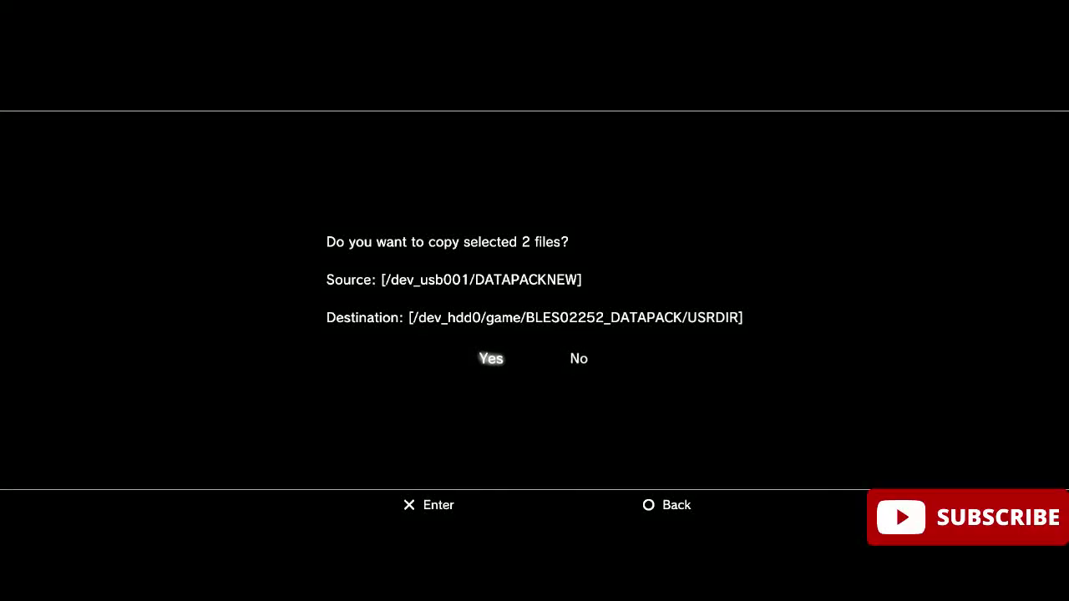
pyautogui.press('Return')
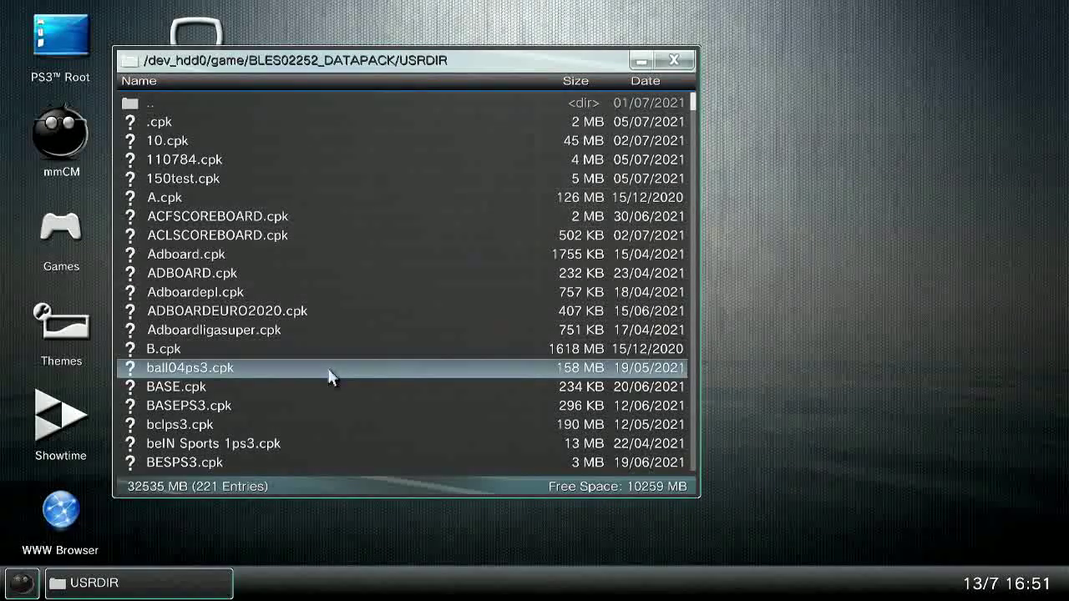
# - Quit mmCM and launch the eFootball PES 2021 game from the Game category
pyautogui.press('super')
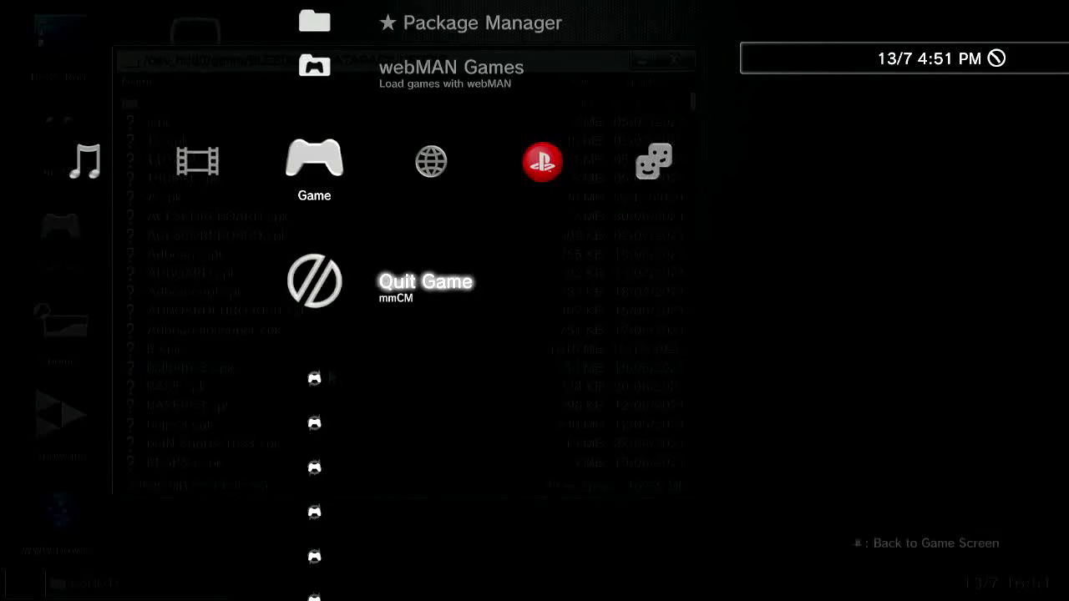
pyautogui.press('Down')
pyautogui.press('Down')
pyautogui.press('Down')
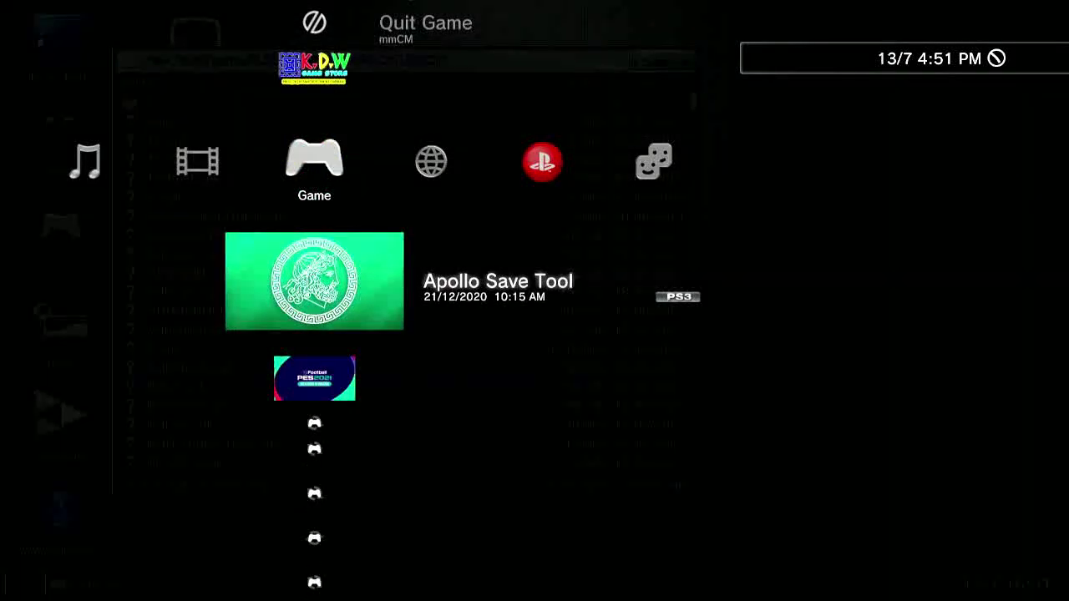
pyautogui.press('Return')
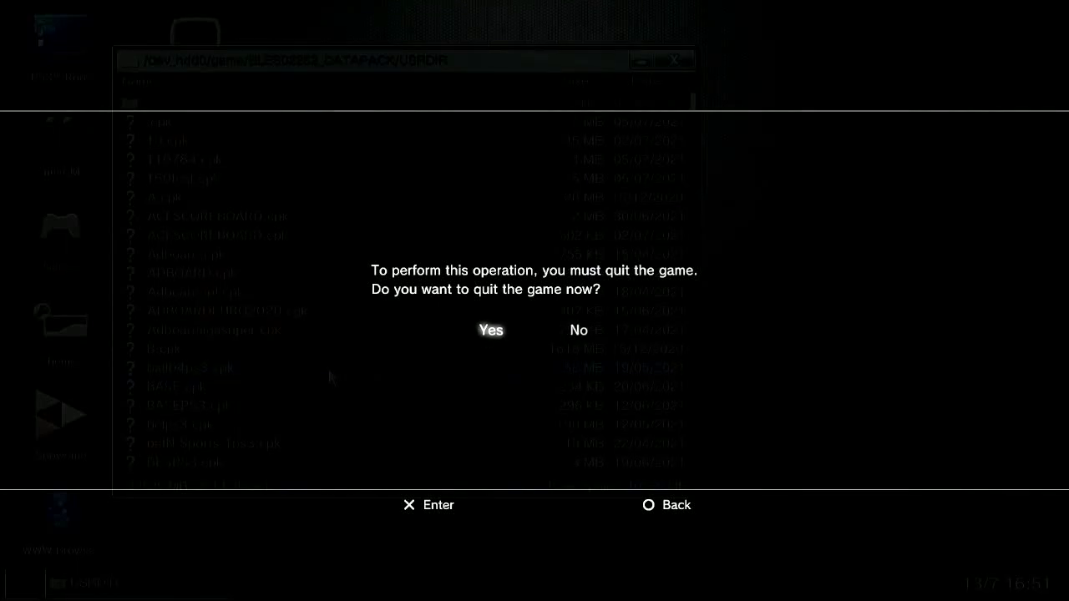
pyautogui.press('Return')
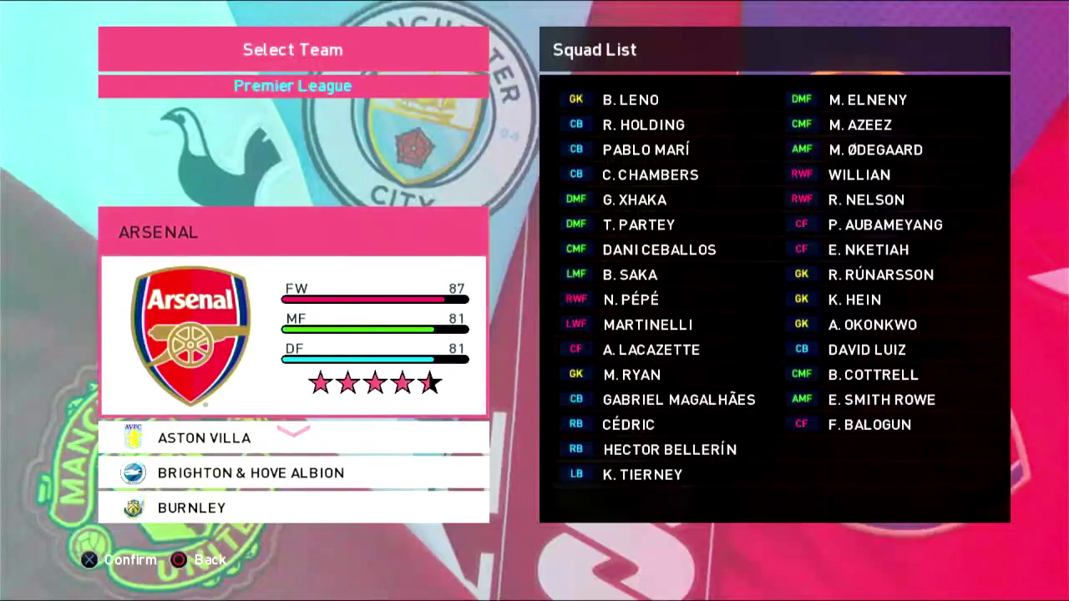
# - Go through the Premier League teams to Manchester United and open its player list
pyautogui.press('Down')
pyautogui.press('Down')
pyautogui.press('Down')
pyautogui.press('Down')
pyautogui.press('Down')
pyautogui.press('Down')
pyautogui.press('Down')
pyautogui.press('Down')
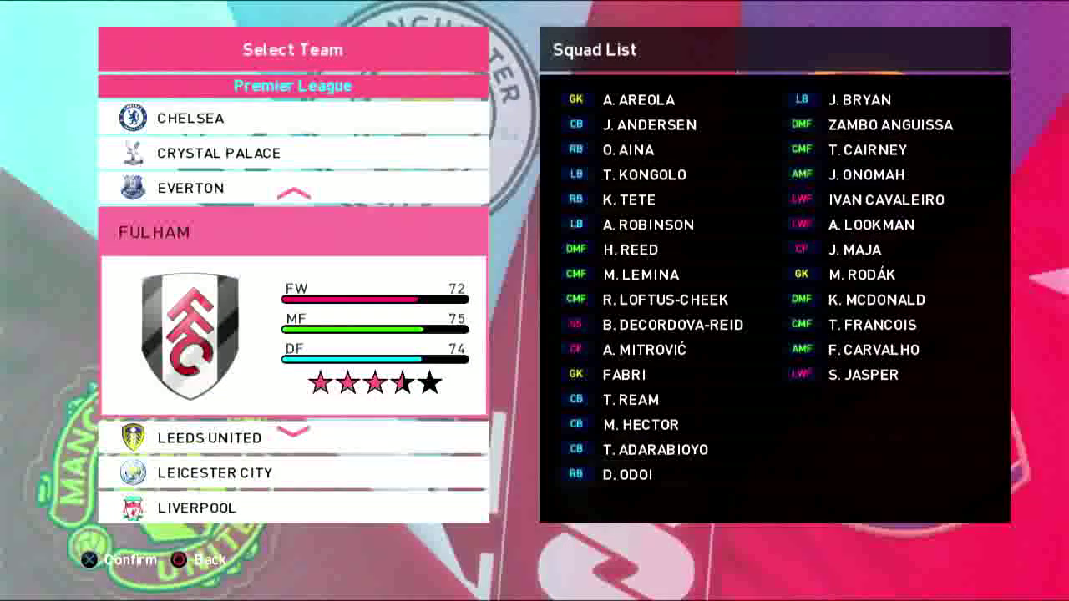
pyautogui.press('Down')
pyautogui.press('Down')
pyautogui.press('Down')
pyautogui.press('Down')
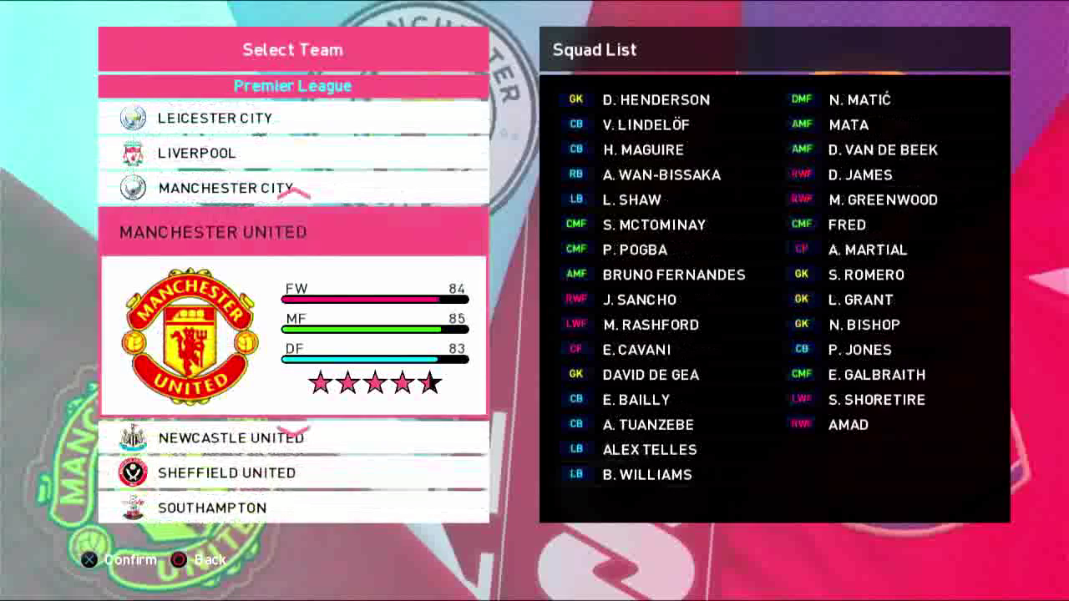
pyautogui.press('Return')
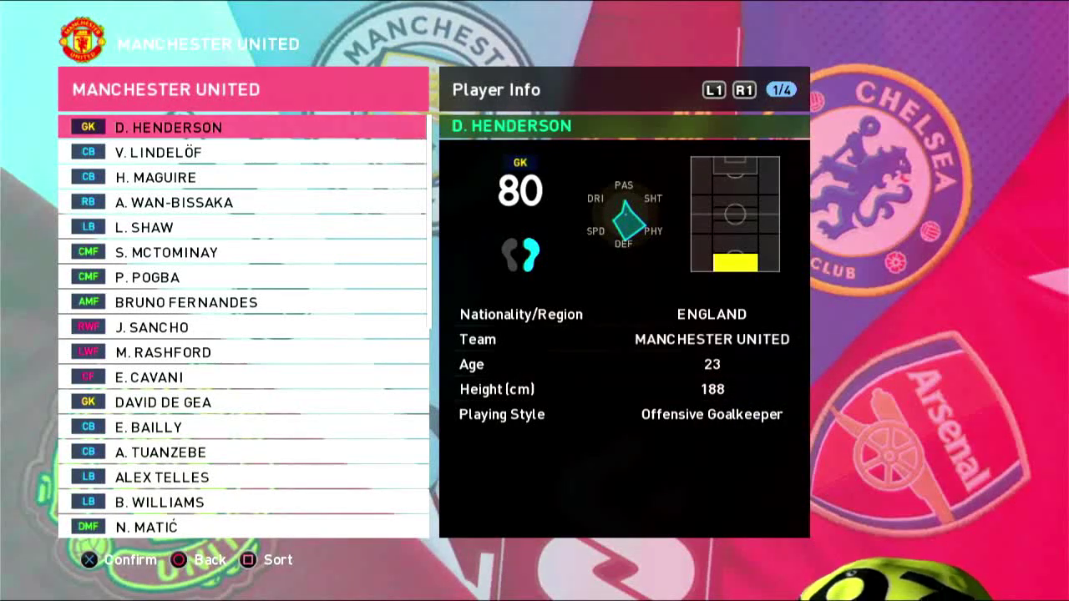
# - Examine the player info of the first four defenders in the Manchester United squad
pyautogui.press('Down')
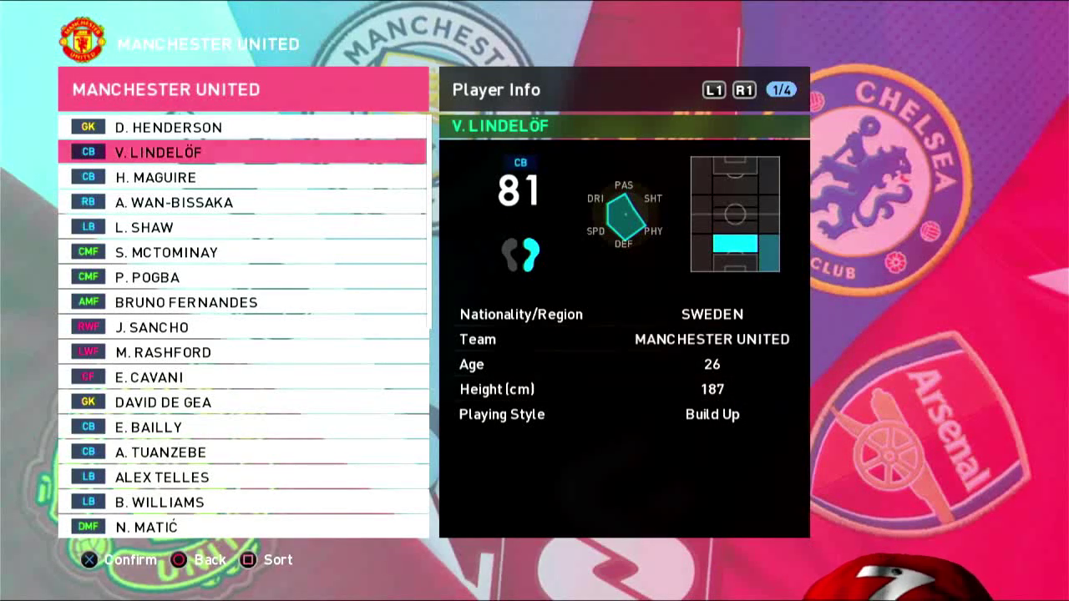
pyautogui.press('Down')
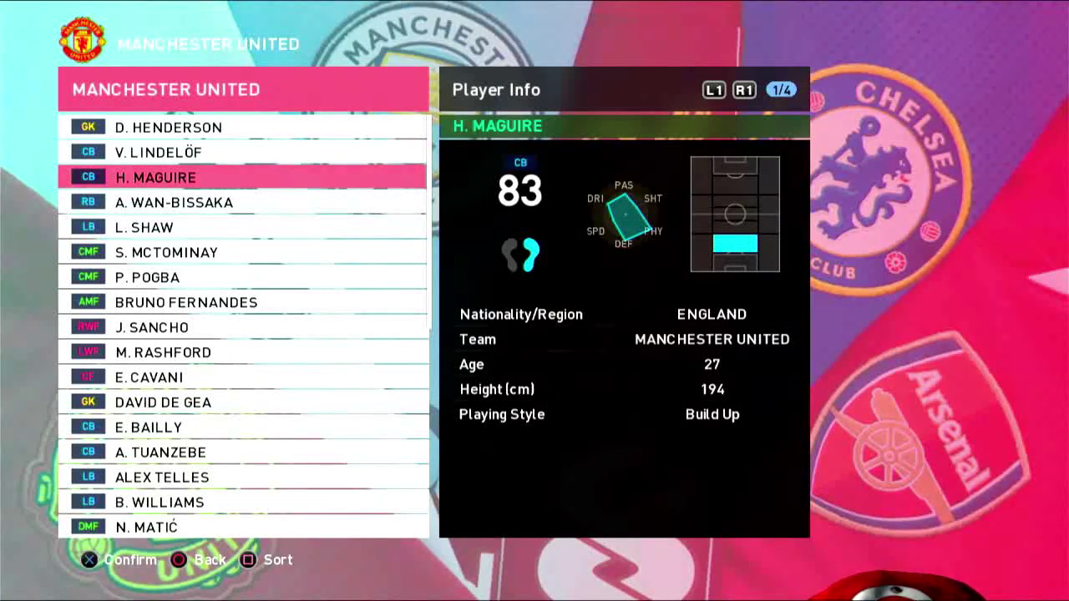
pyautogui.press('Down')
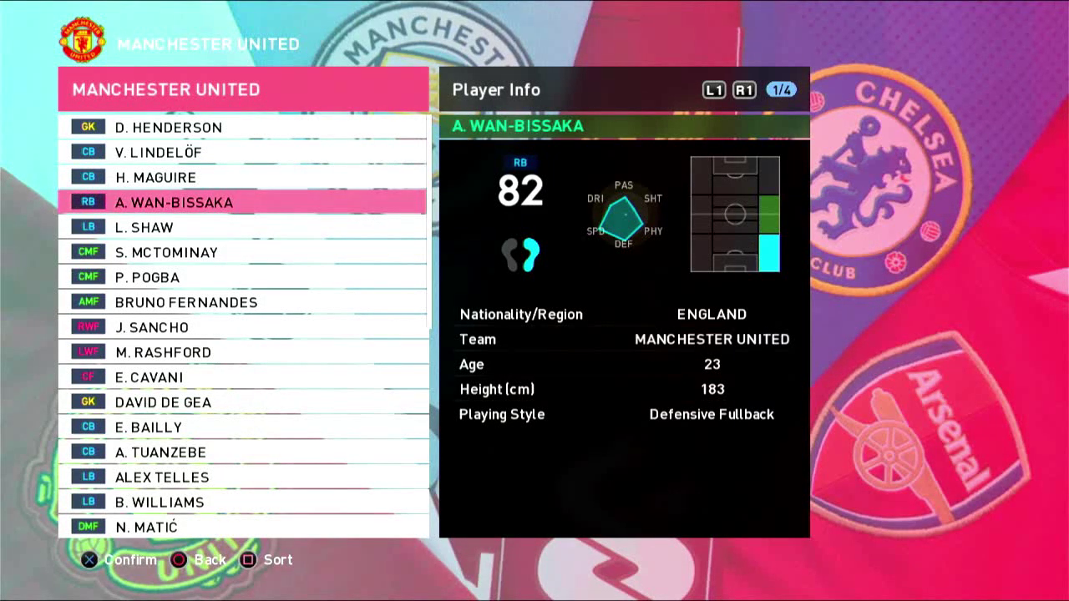
pyautogui.press('Down')
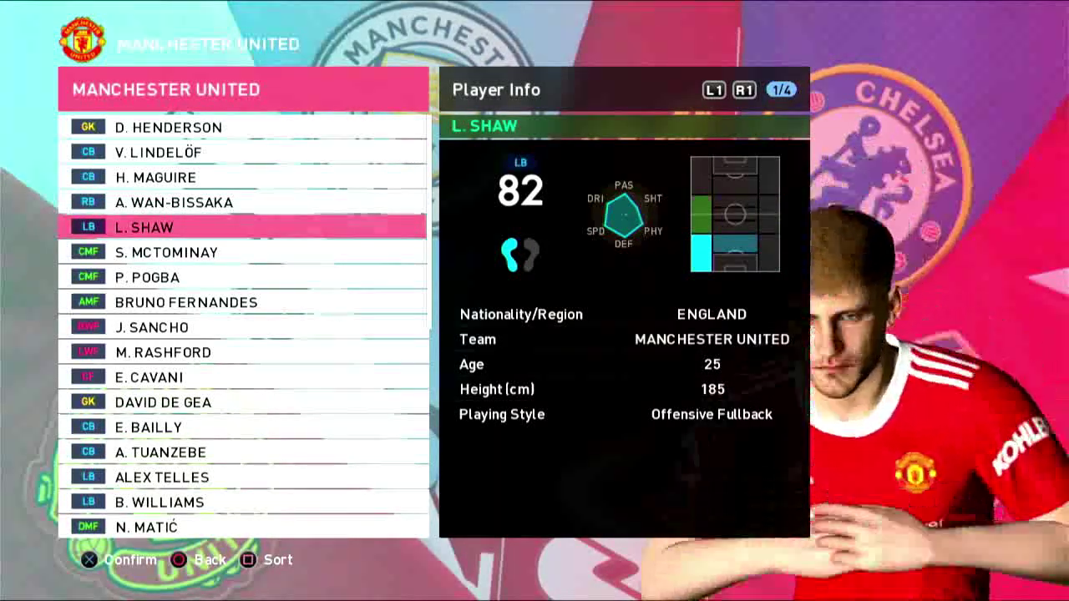
# - Examine the player info of the Manchester United midfielders from S. McTominay to Bruno Fernandes and of winger J. Sancho
pyautogui.press('Down')
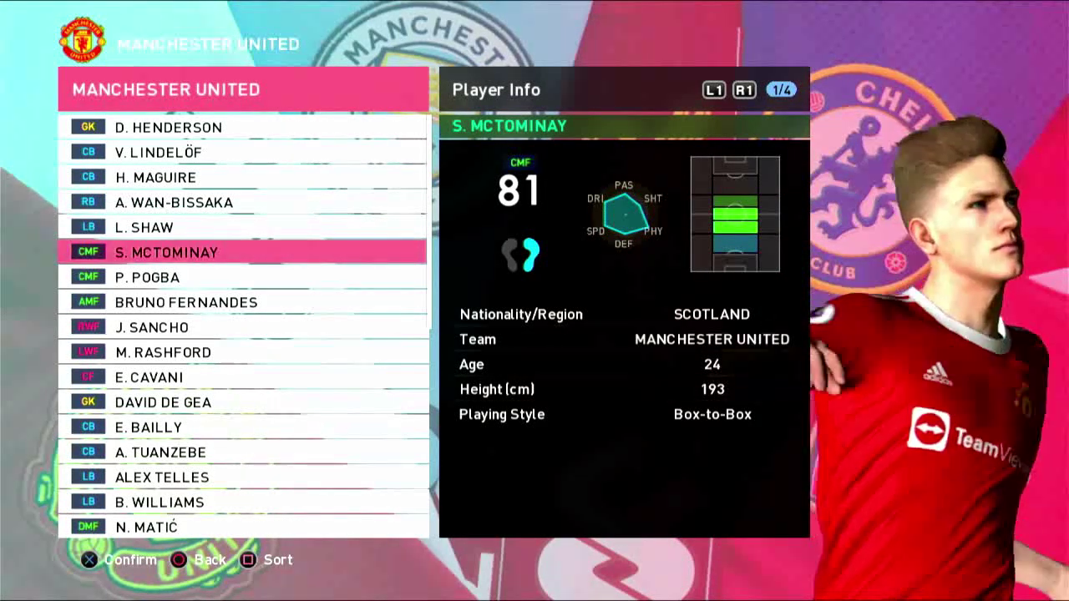
pyautogui.press('Down')
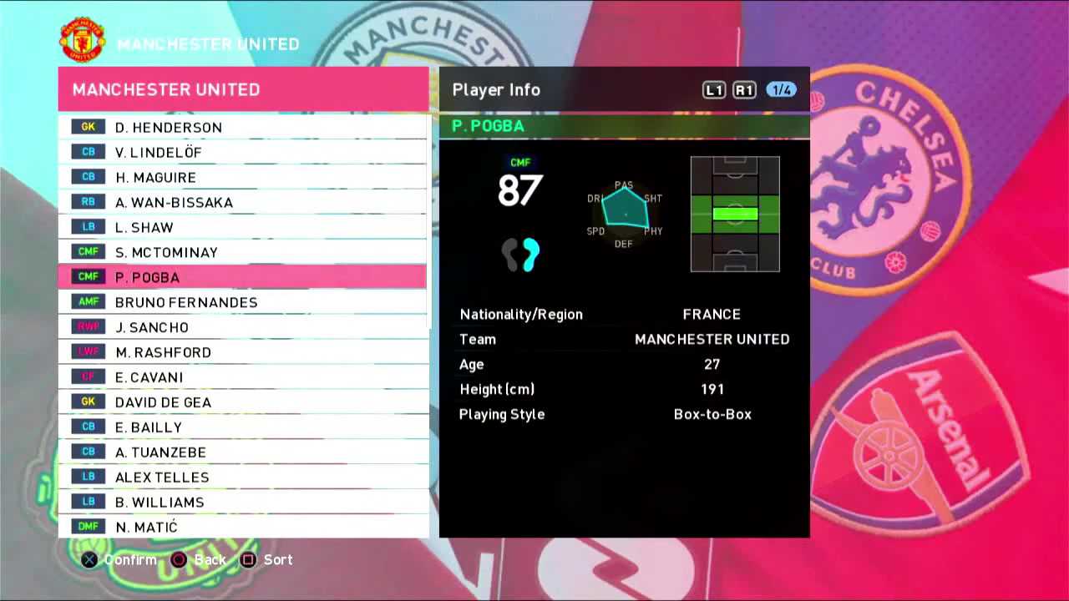
pyautogui.press('Down')
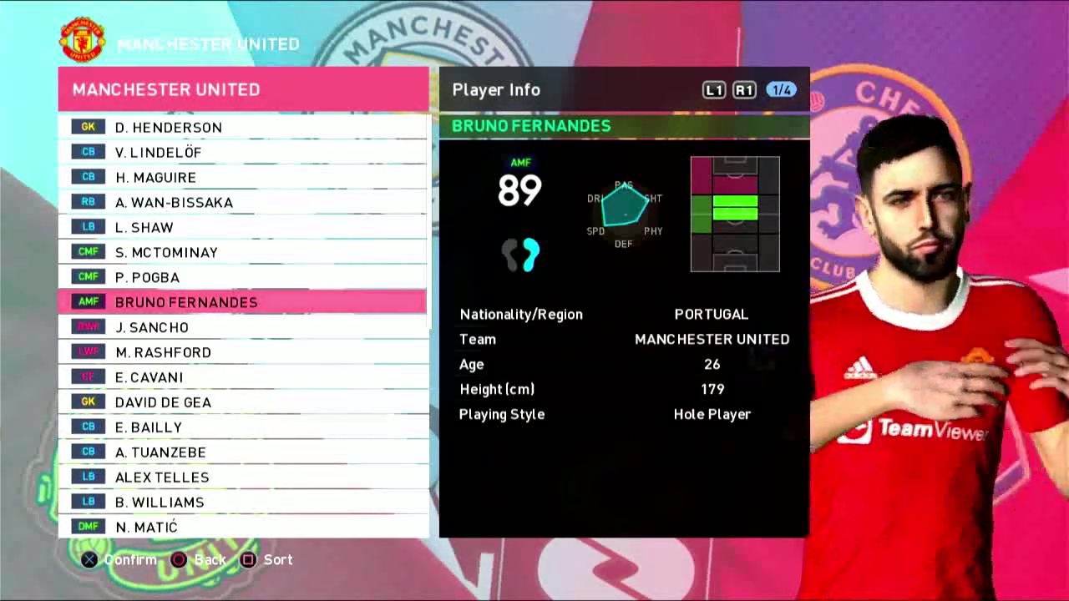
pyautogui.press('Down')
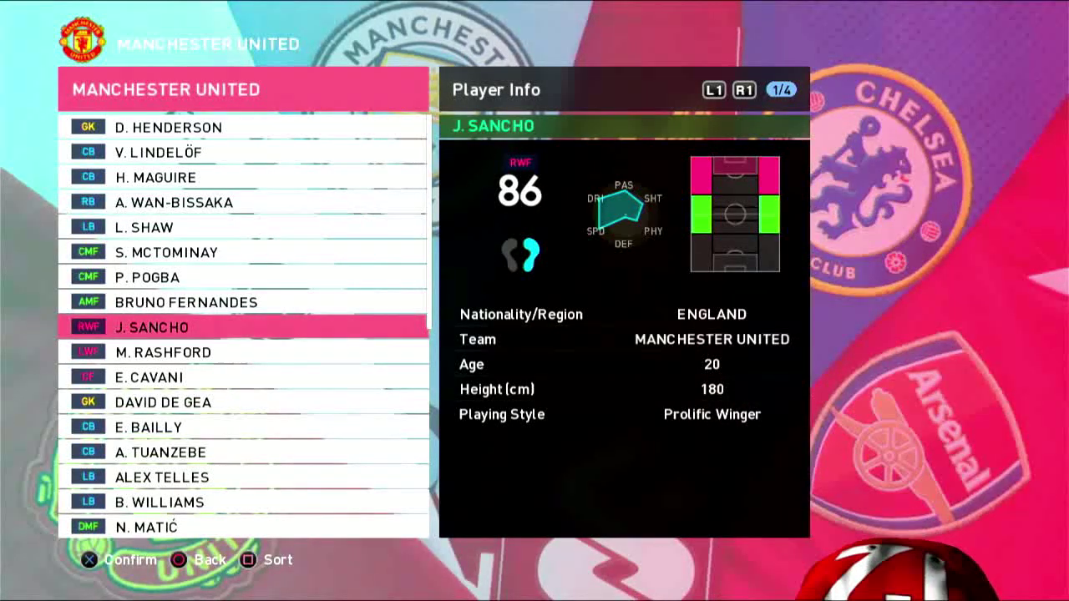
# - Open J. Sancho's Appearance settings in Edit Player and rotate his model to view the back of the shirt
pyautogui.press('Escape')
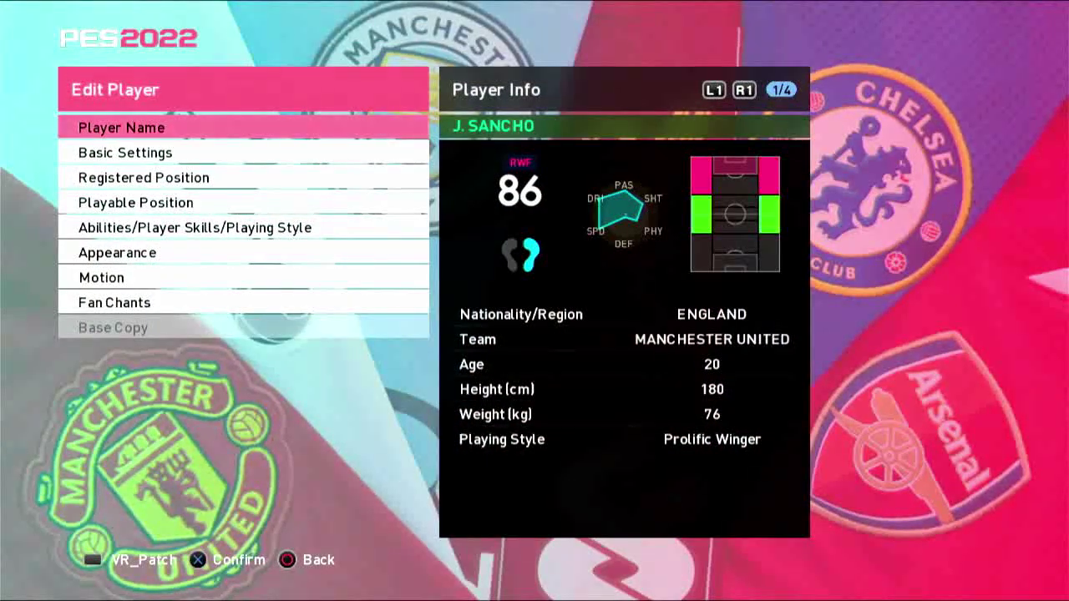
pyautogui.press('Down')
pyautogui.press('Down')
pyautogui.press('Down')
pyautogui.press('Down')
pyautogui.press('Down')
pyautogui.press('Escape')
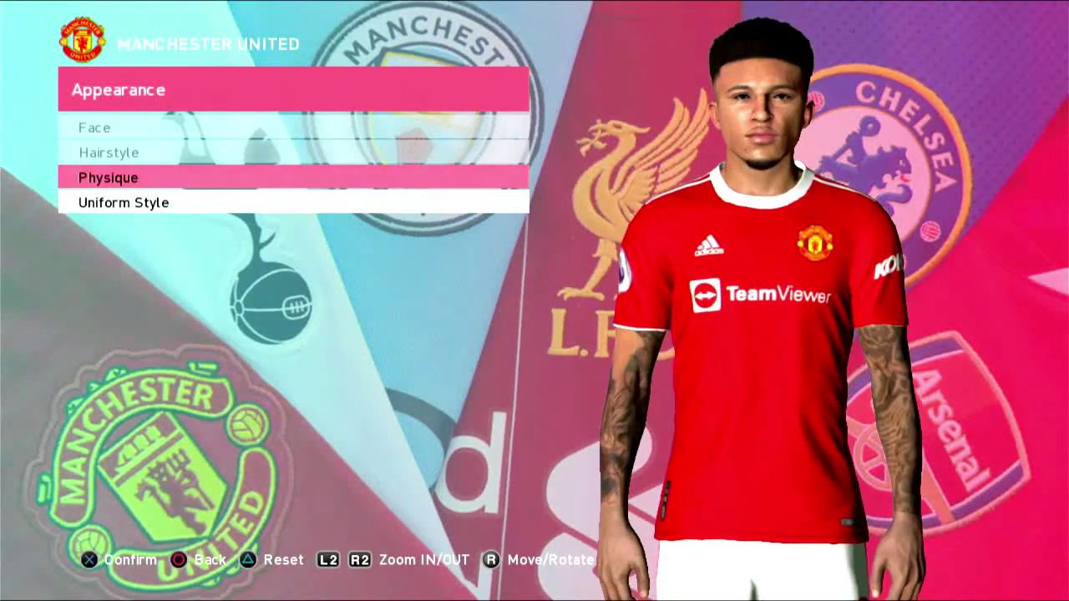
pyautogui.press('Right')
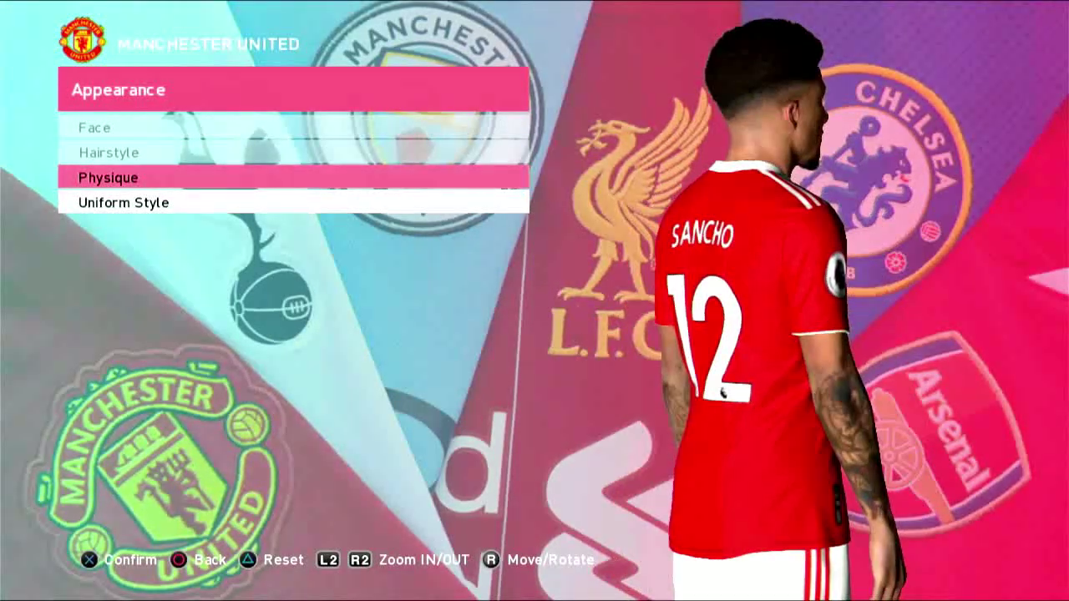